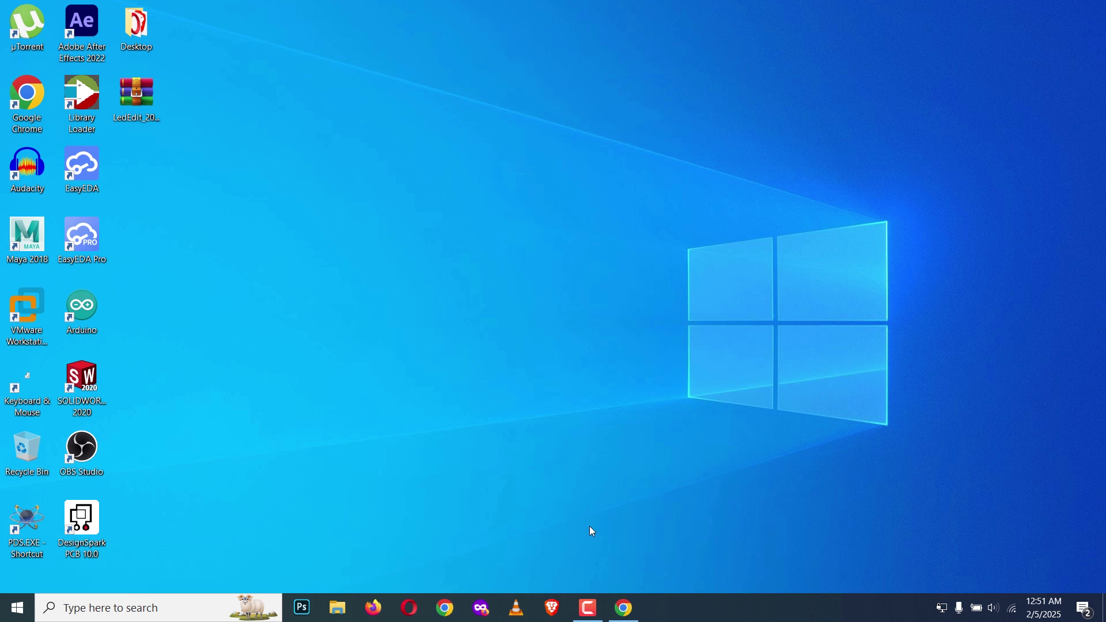
- Start downloading LedEdit_2025_setup.zip from the LEDEdit 2025 download page in Chrome
click(585, 608)
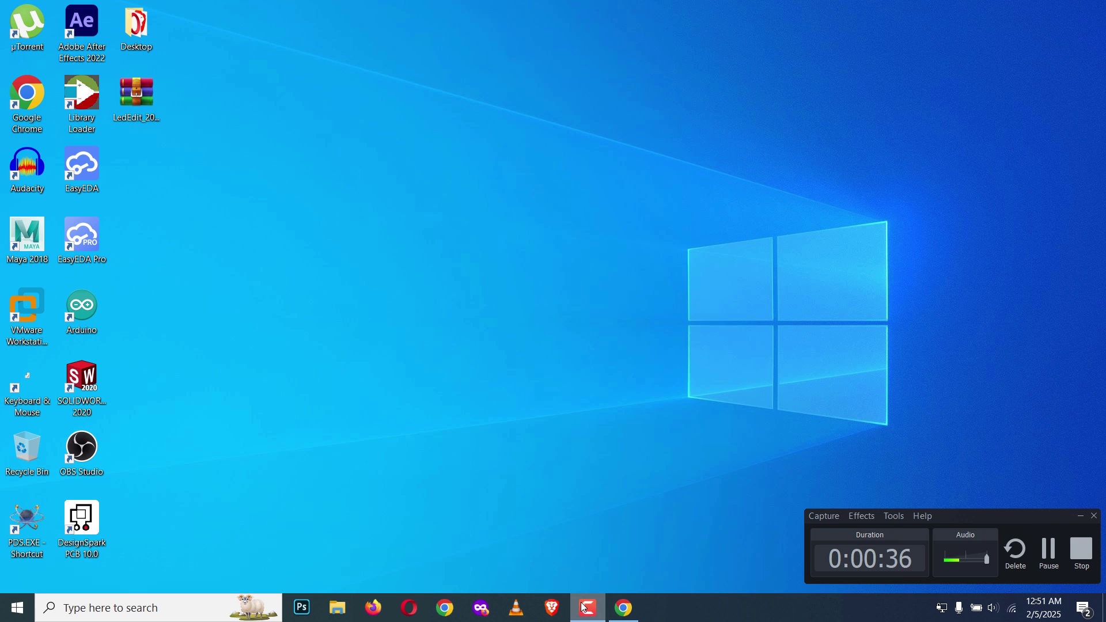
click(588, 607)
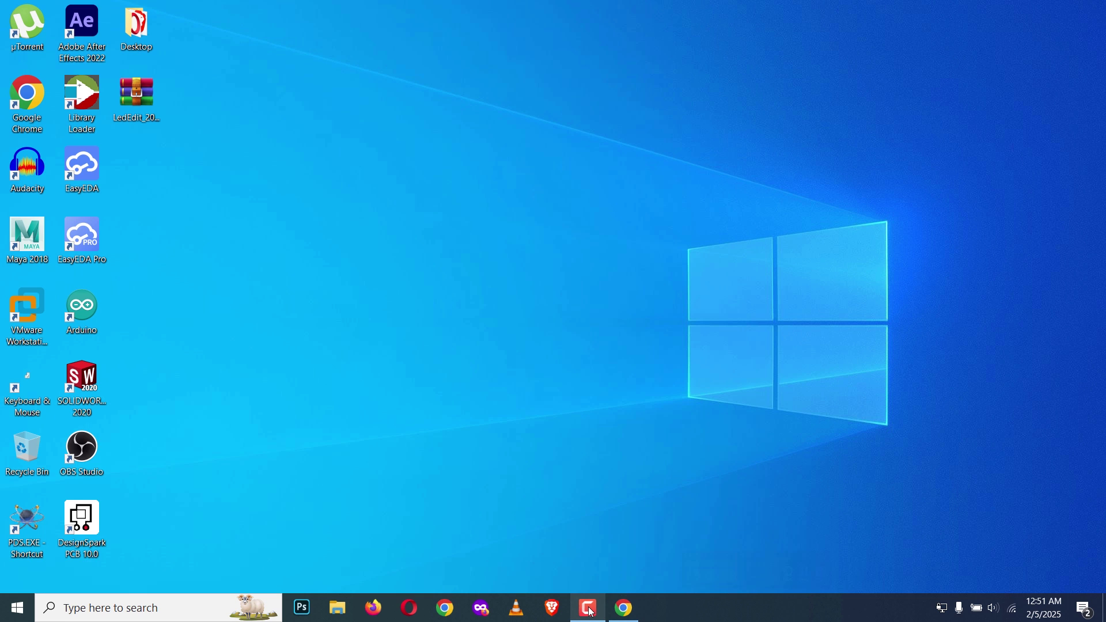
click(624, 607)
scroll(600, 213, down, 5)
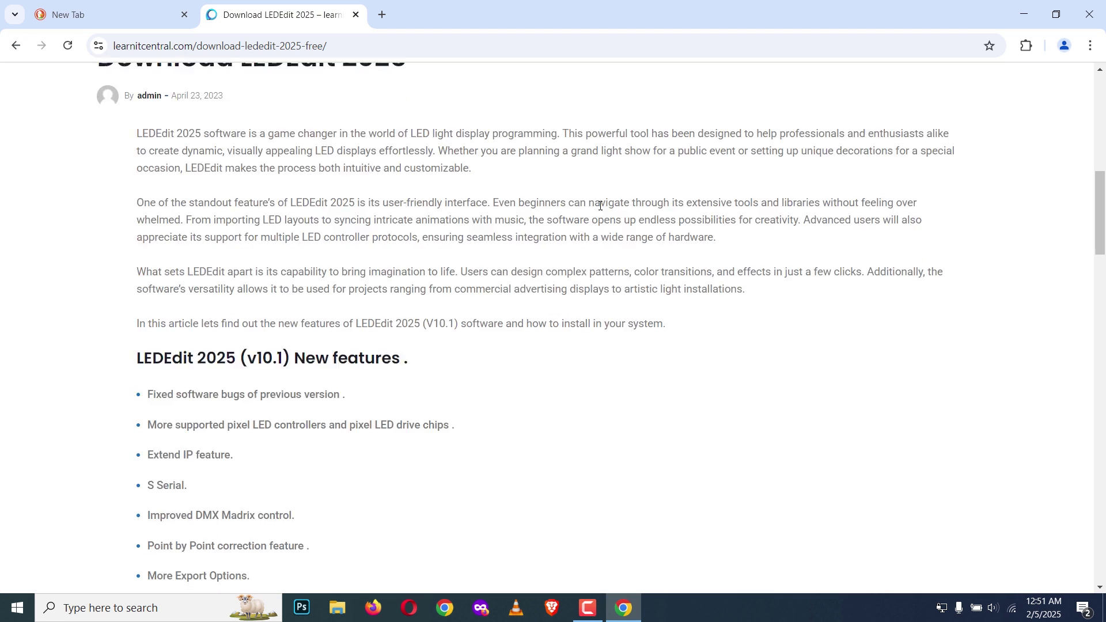
scroll(602, 225, down, 20)
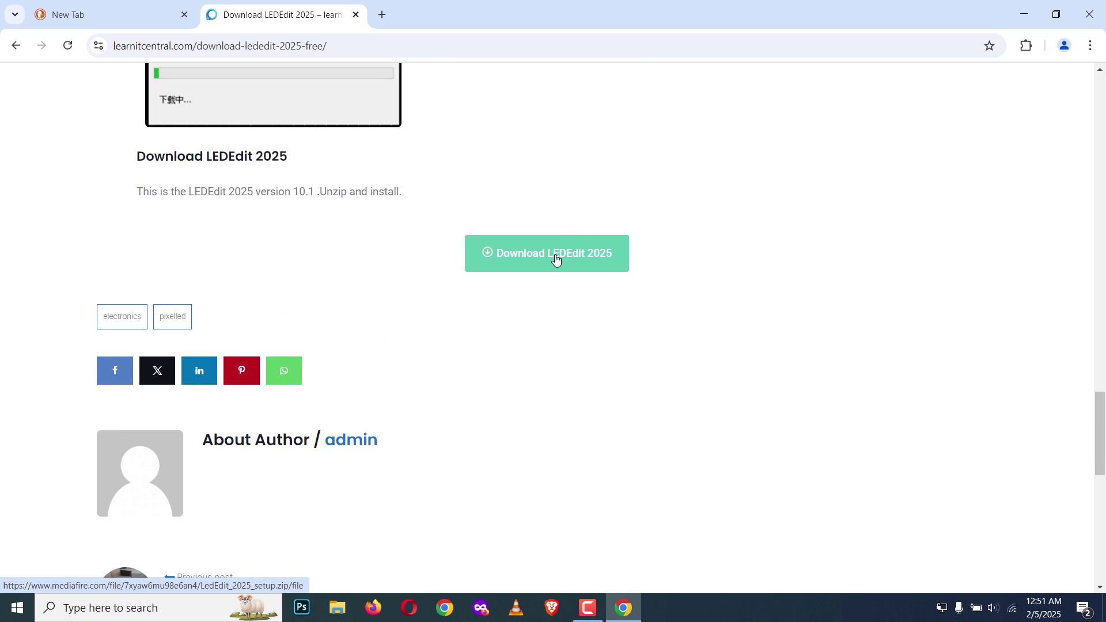
click(556, 260)
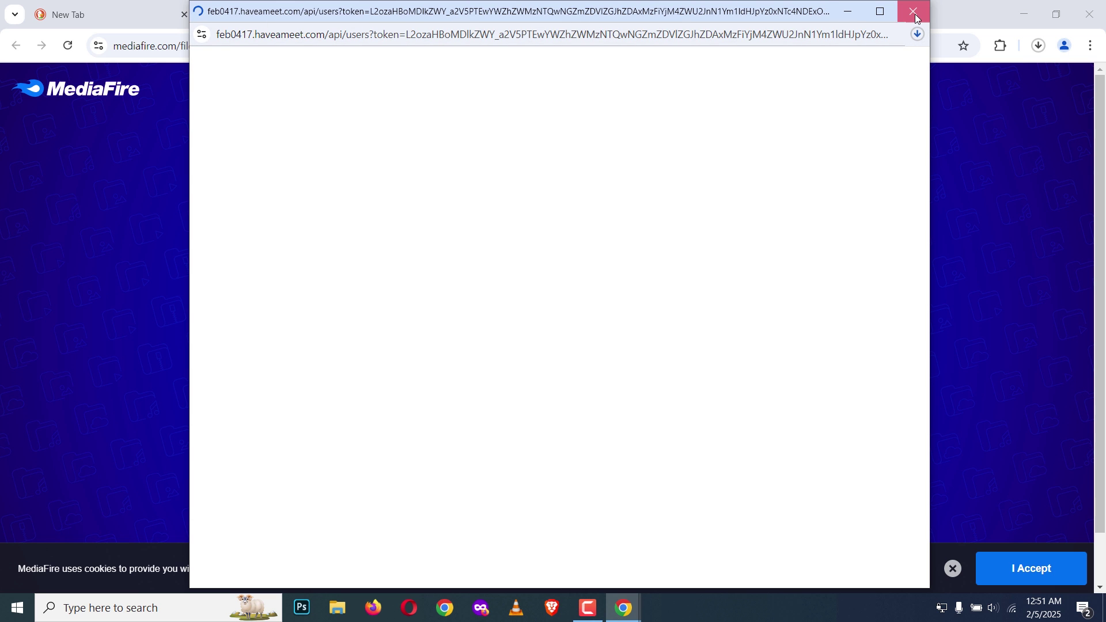
- Close the MediaFire ad popup, check the 95.9 MB download's progress, and minimize Chrome
click(915, 13)
click(1040, 49)
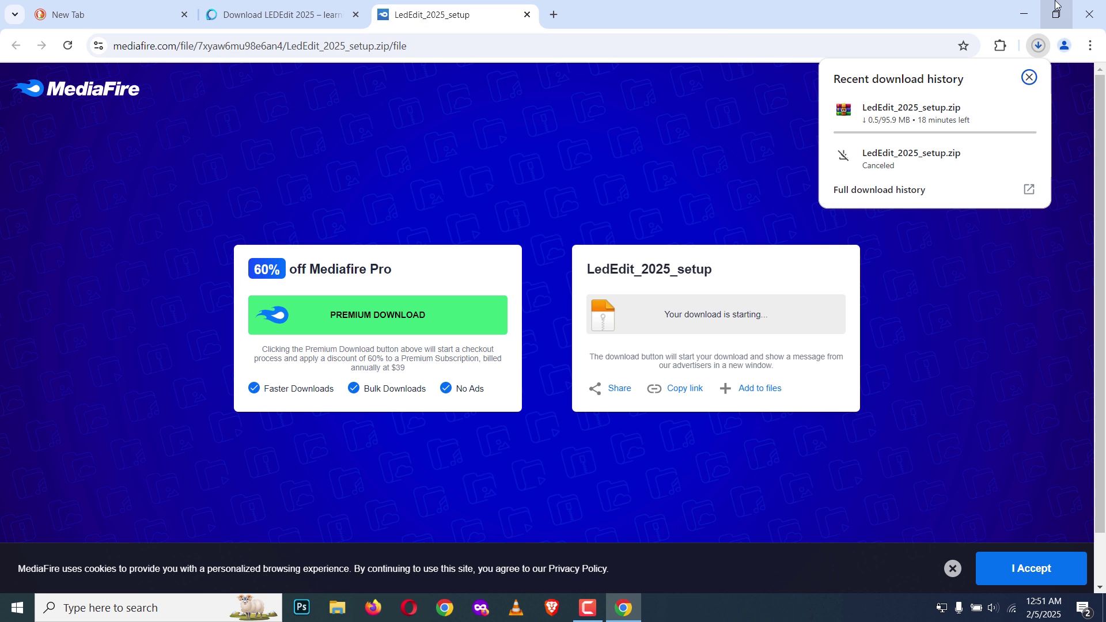
click(1025, 17)
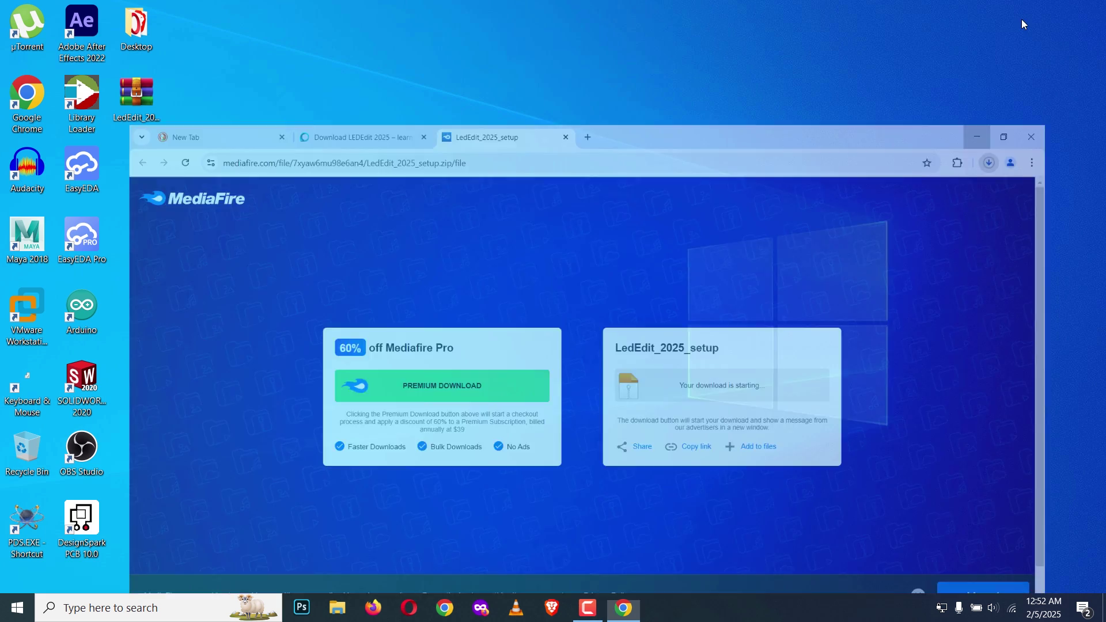
- Close Chrome from the taskbar, exiting despite the download in progress
right_click(624, 608)
click(625, 580)
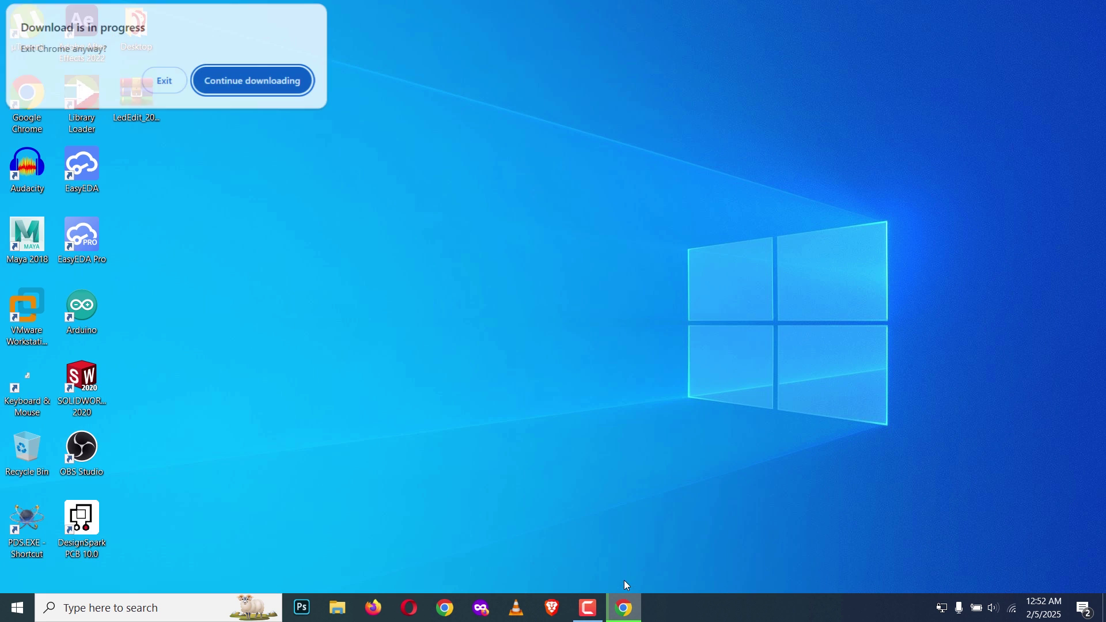
click(165, 83)
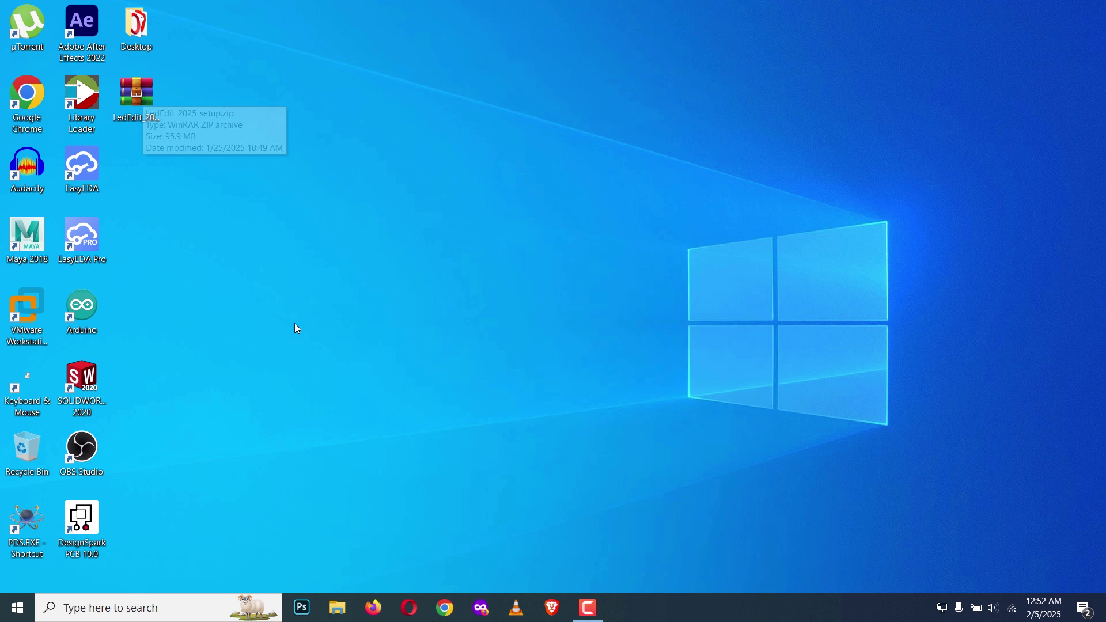
- Extract LedEdit_2025_setup.exe from the zip onto the desktop with WinRAR, then close the archive
double_click(144, 93)
click(800, 103)
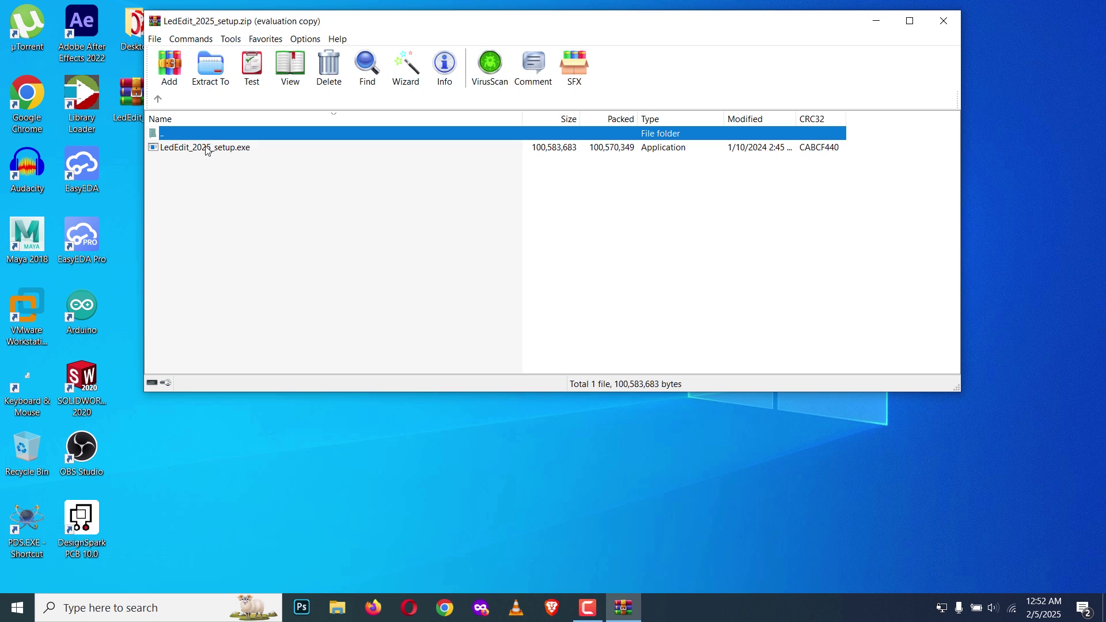
drag(207, 149, 397, 541)
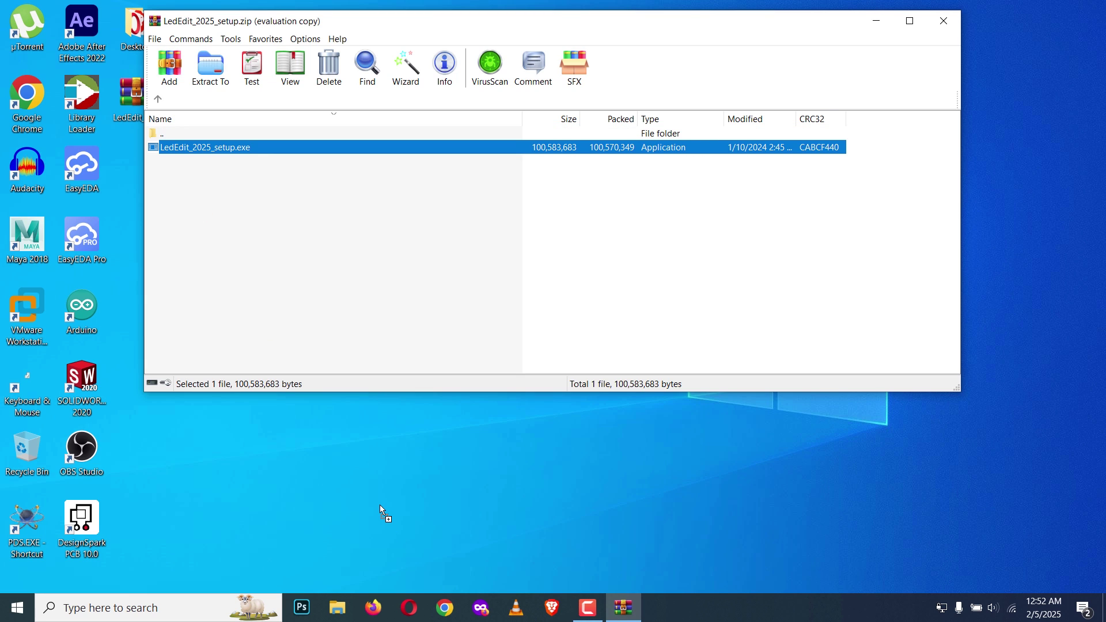
drag(379, 504, 379, 505)
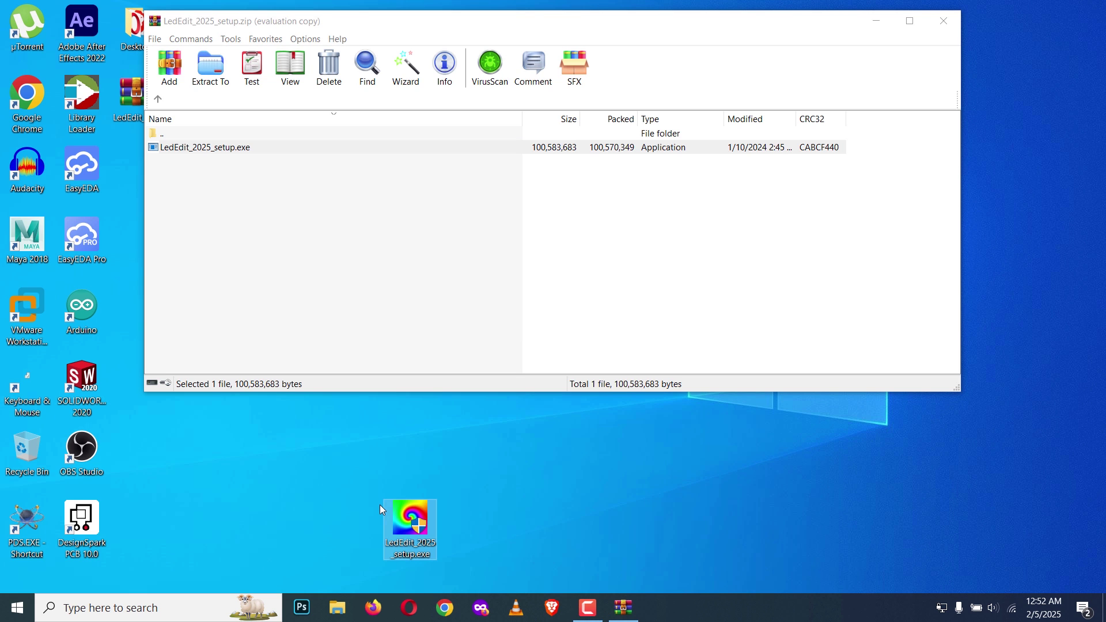
click(943, 21)
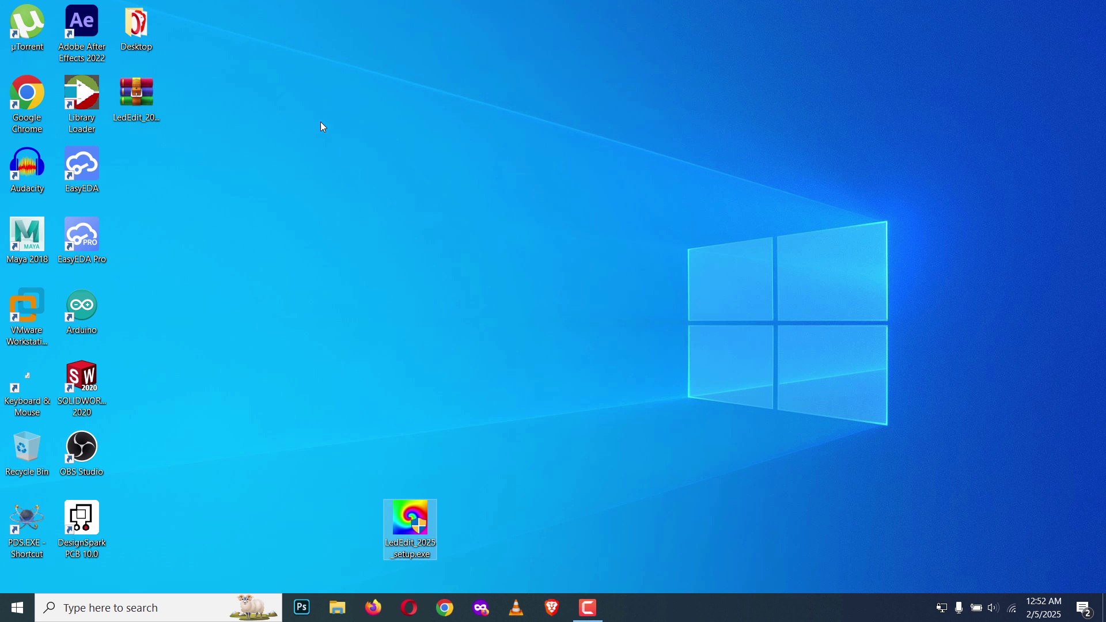
right_click(136, 90)
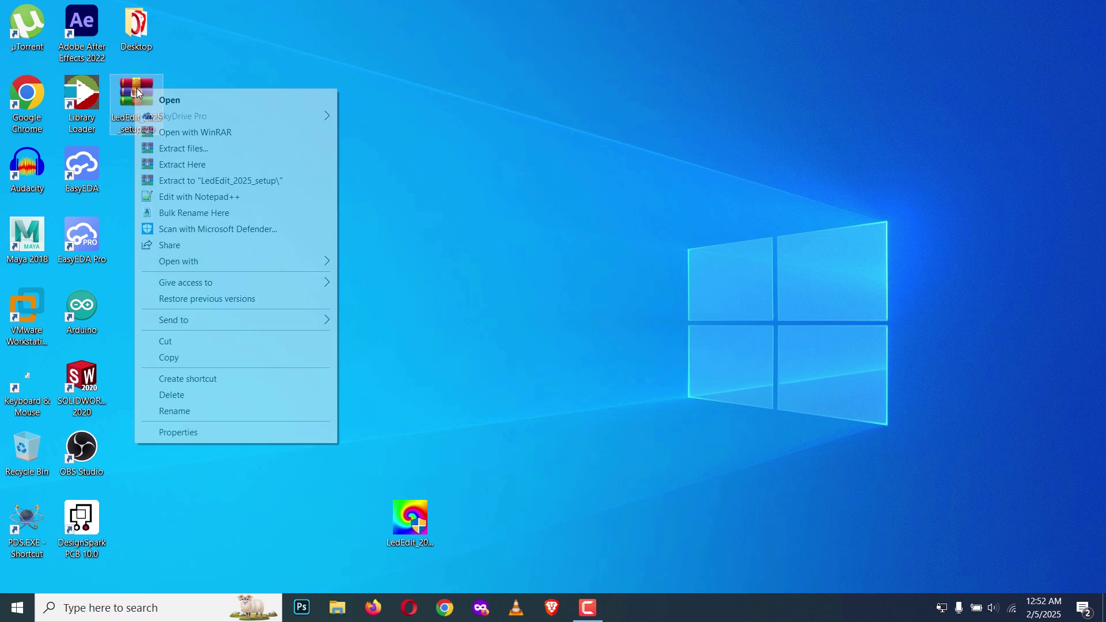
click(437, 124)
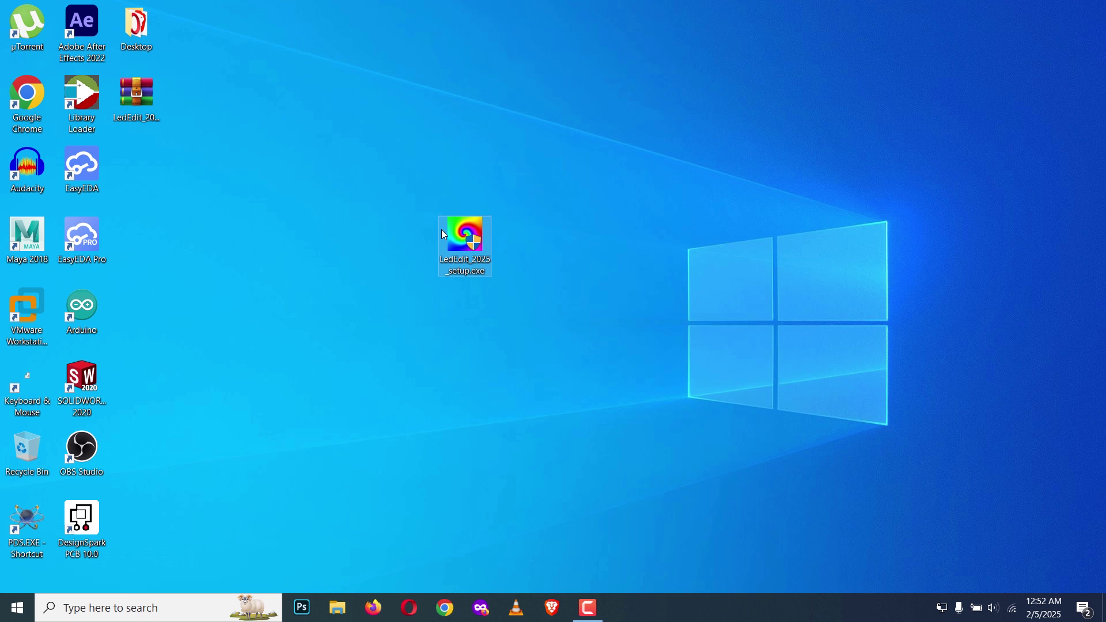
- Run the LedEdit installer and keep the C:\Program Files (x86)\LedEdit install folder
double_click(476, 243)
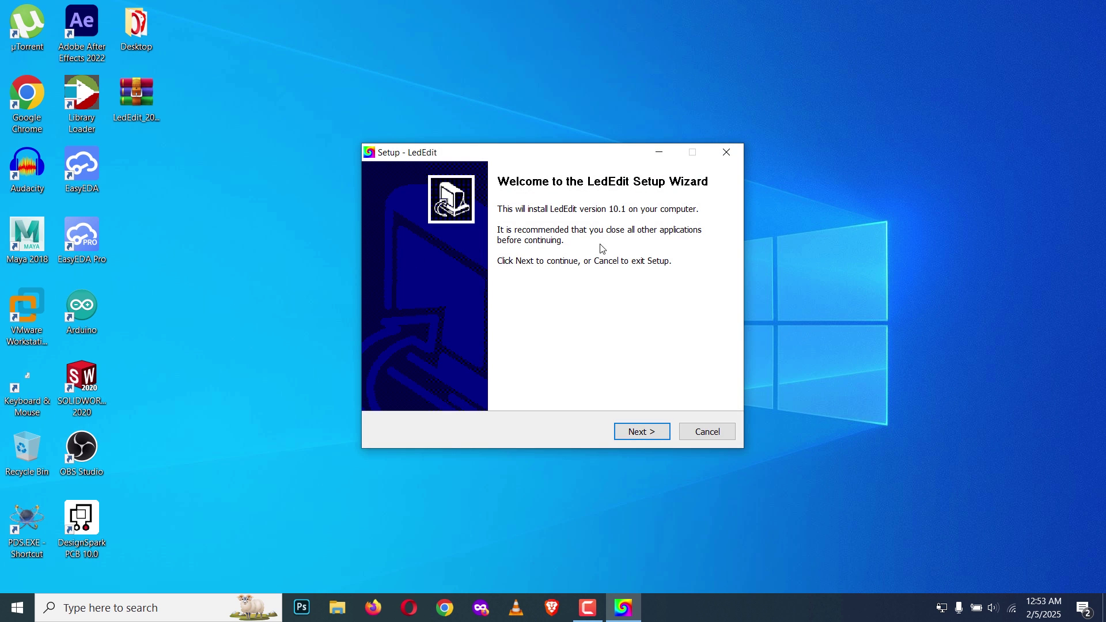
click(651, 433)
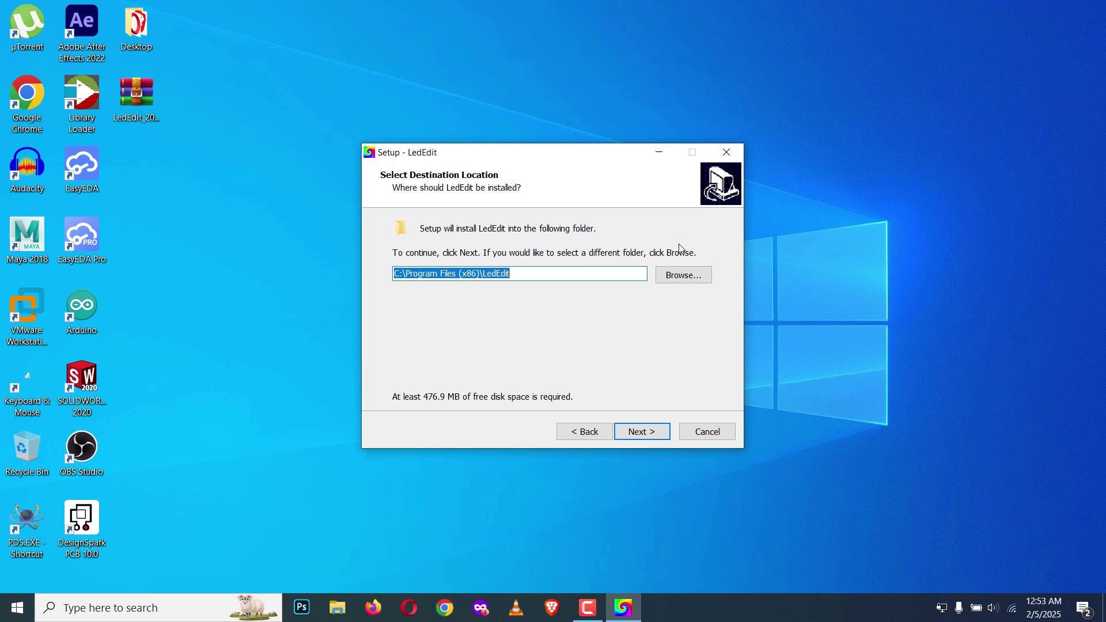
click(695, 279)
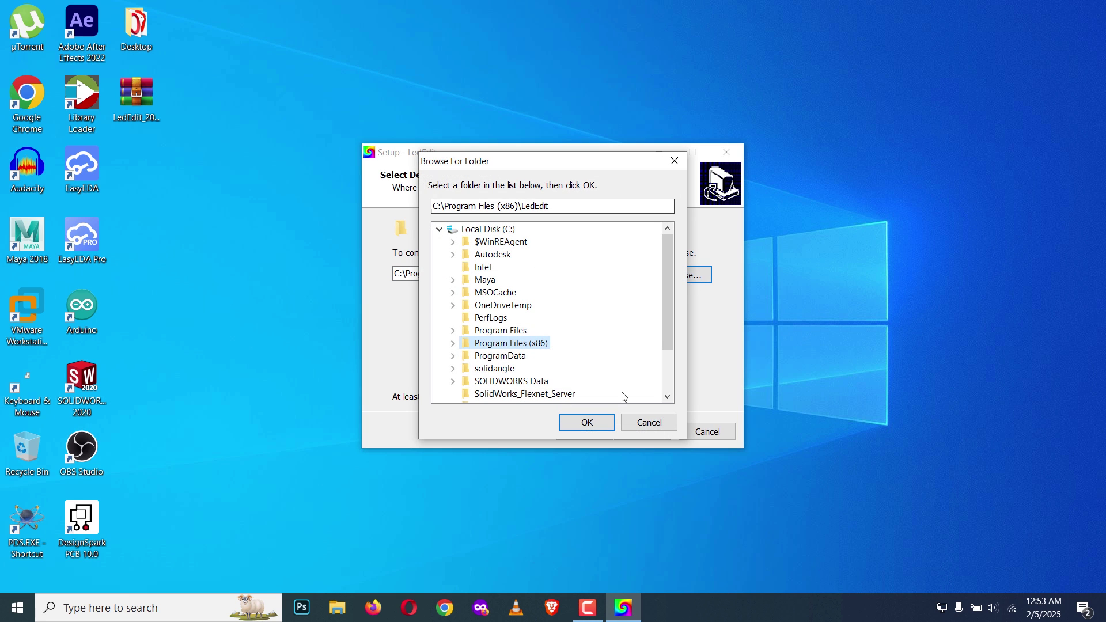
click(661, 425)
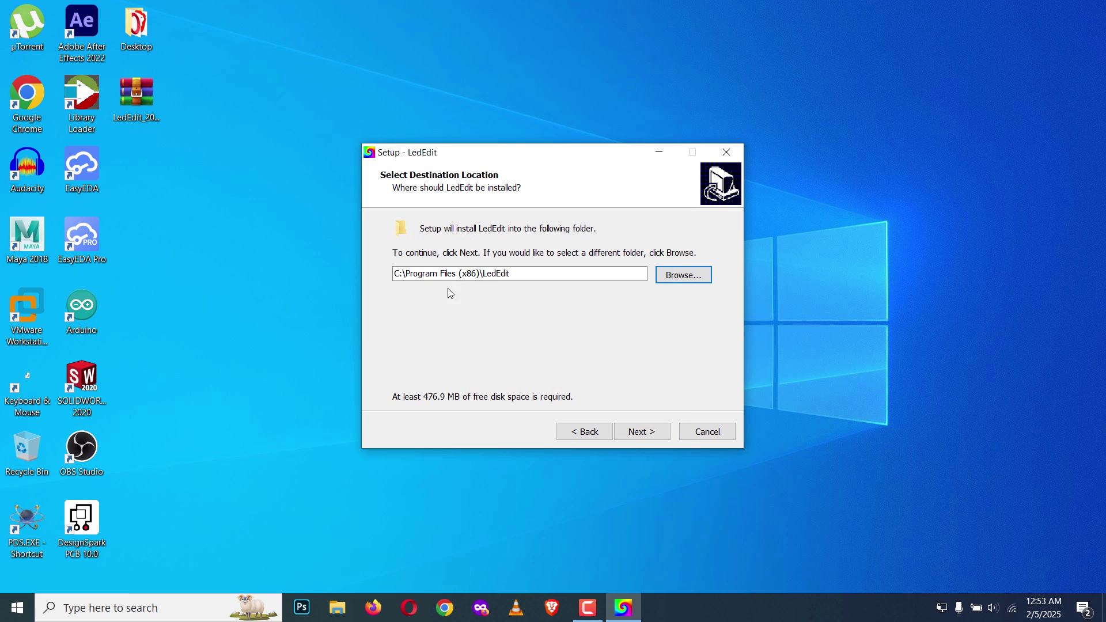
click(660, 433)
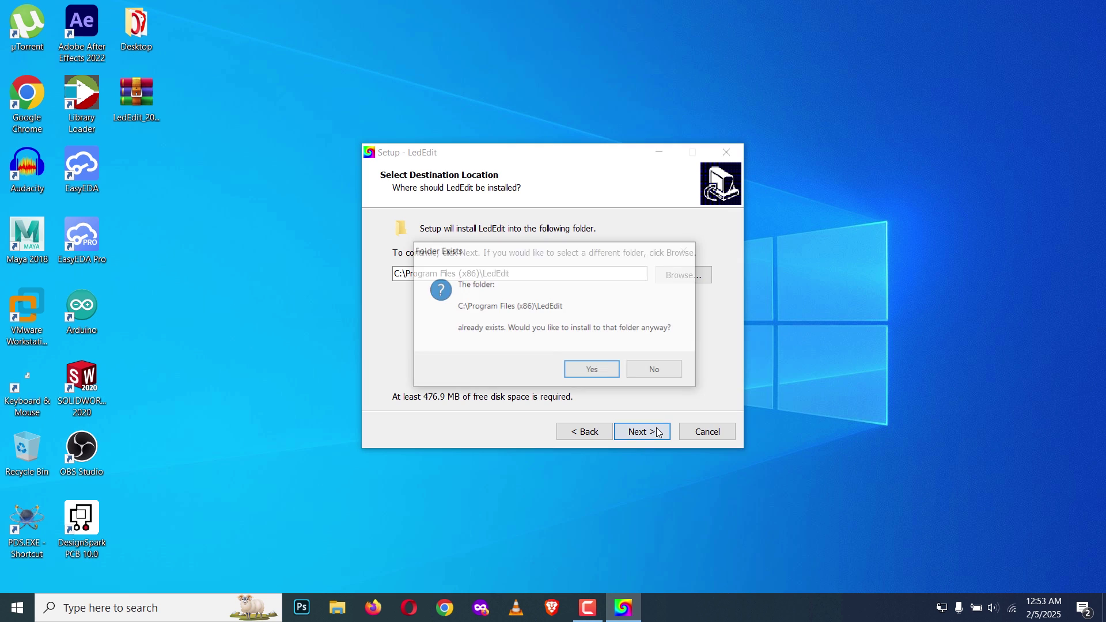
click(594, 372)
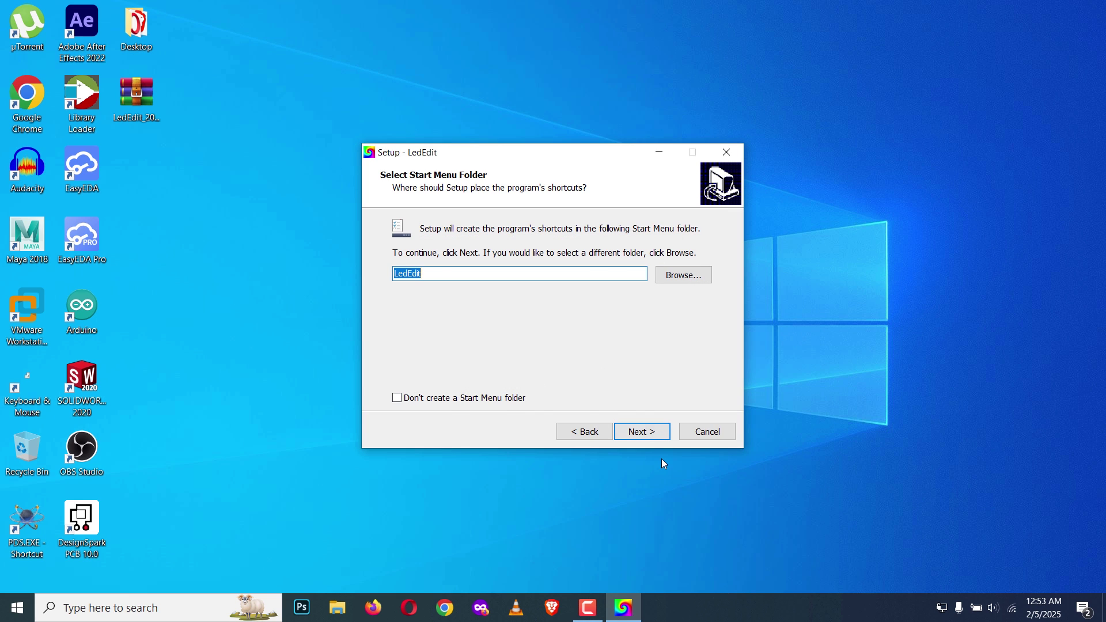
- Install LedEdit 10.1 with default Start Menu folder and desktop/Quick Launch icons, then launch it
click(641, 433)
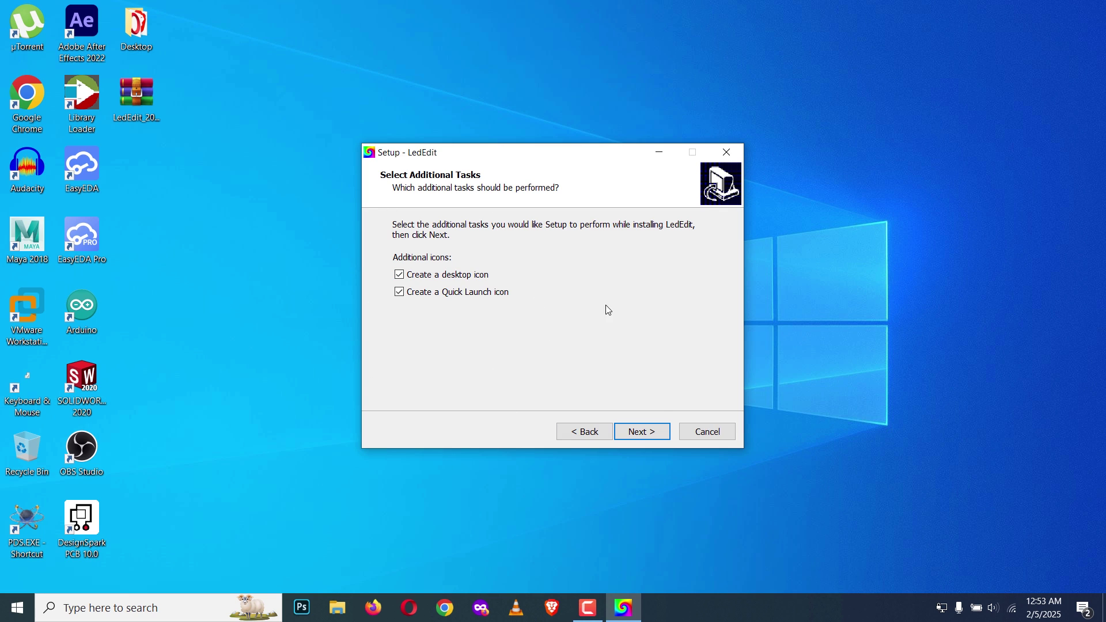
click(659, 433)
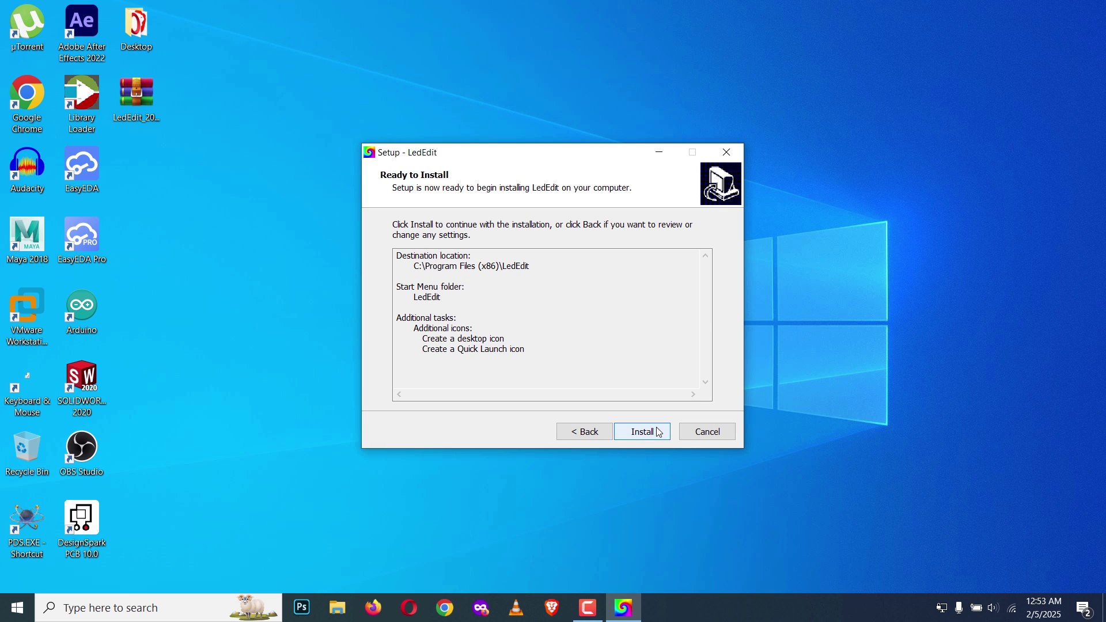
click(660, 432)
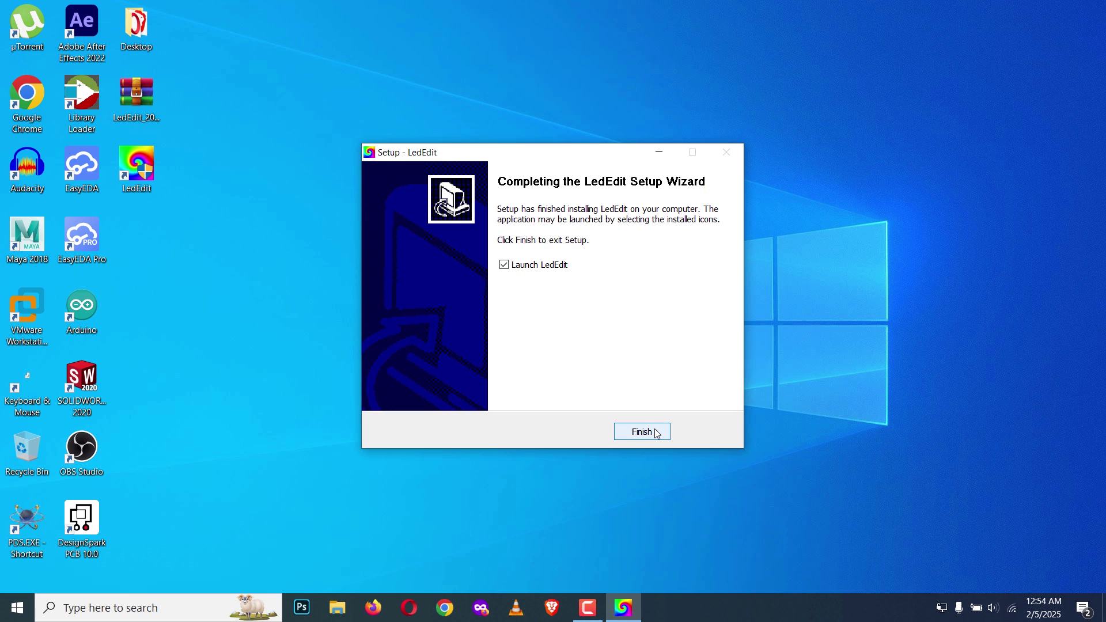
click(655, 436)
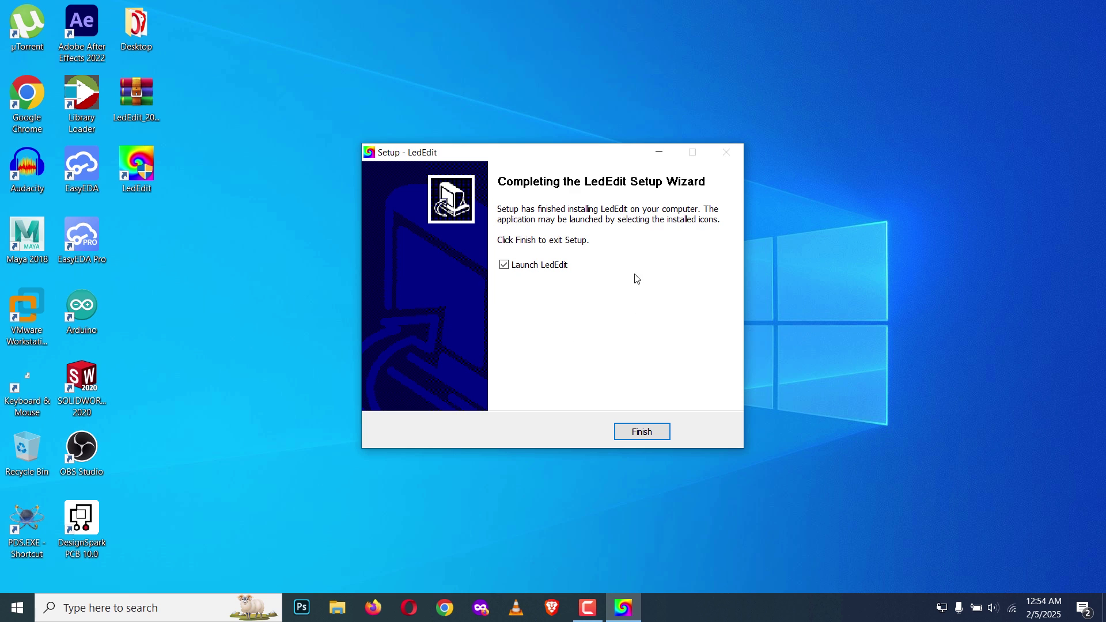
click(648, 437)
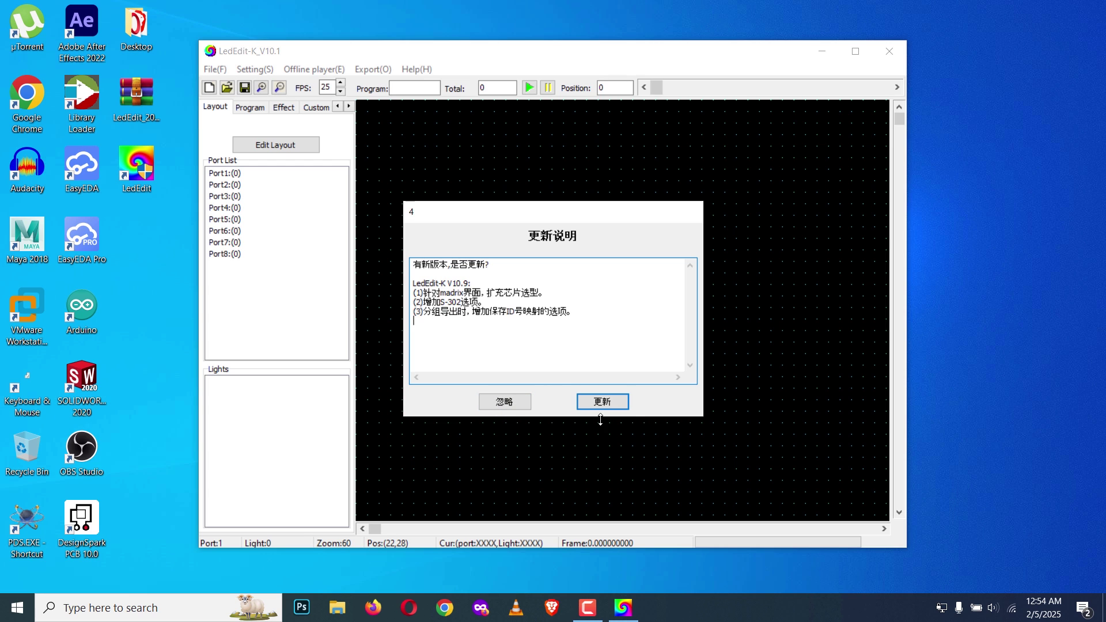
- Dismiss the version 10.9 update notice and maximize the LedEdit window
click(512, 405)
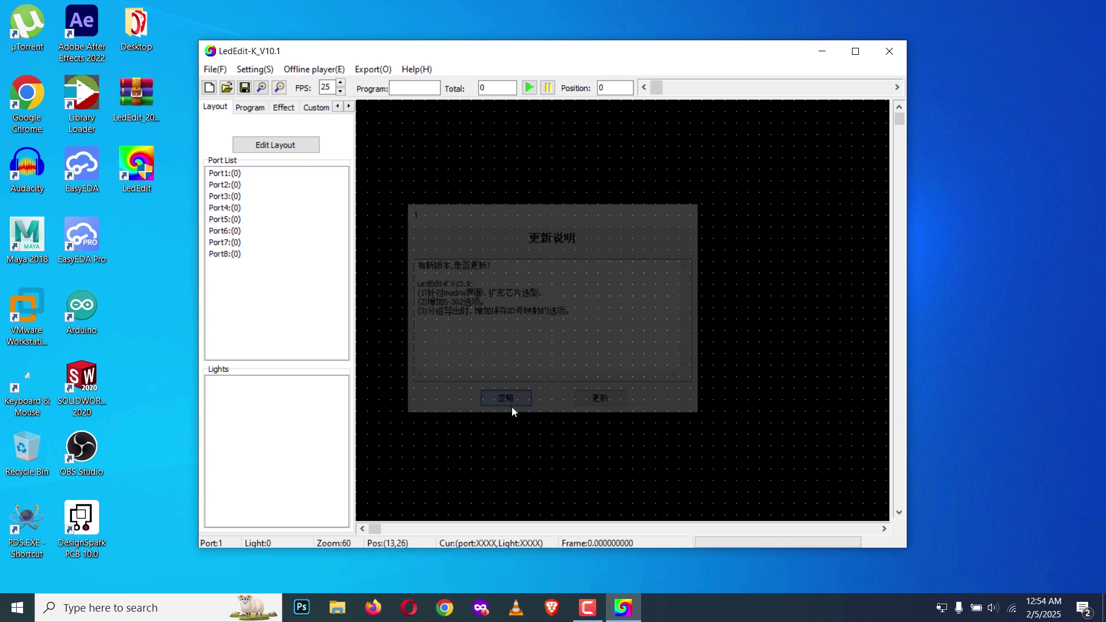
double_click(474, 58)
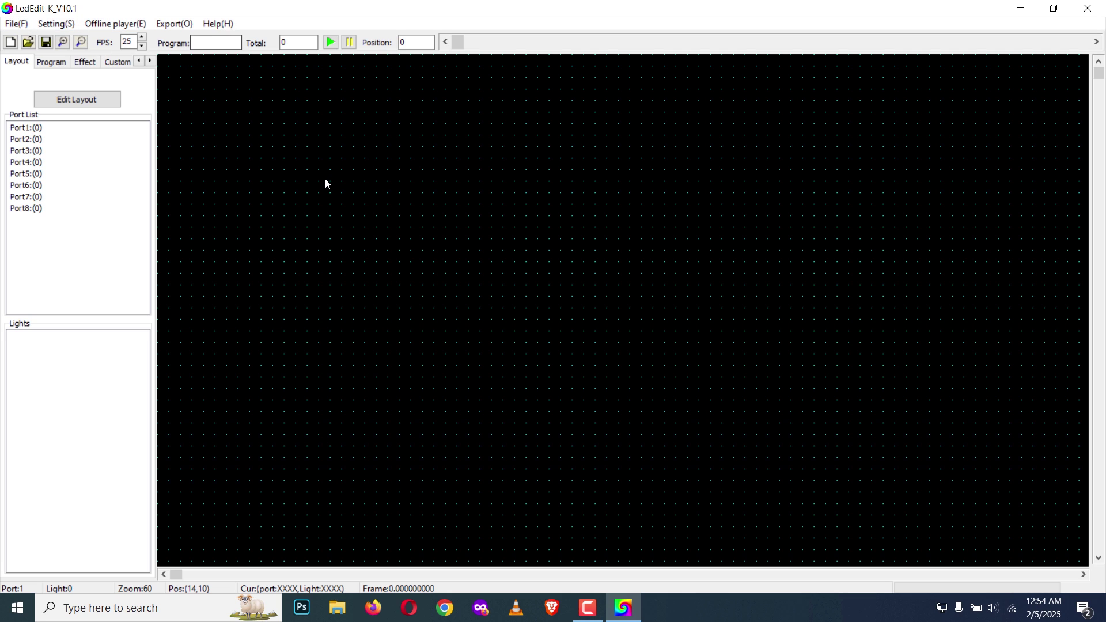
- Start a new project and create a PixelLED_Project1 folder on the Desktop
click(13, 24)
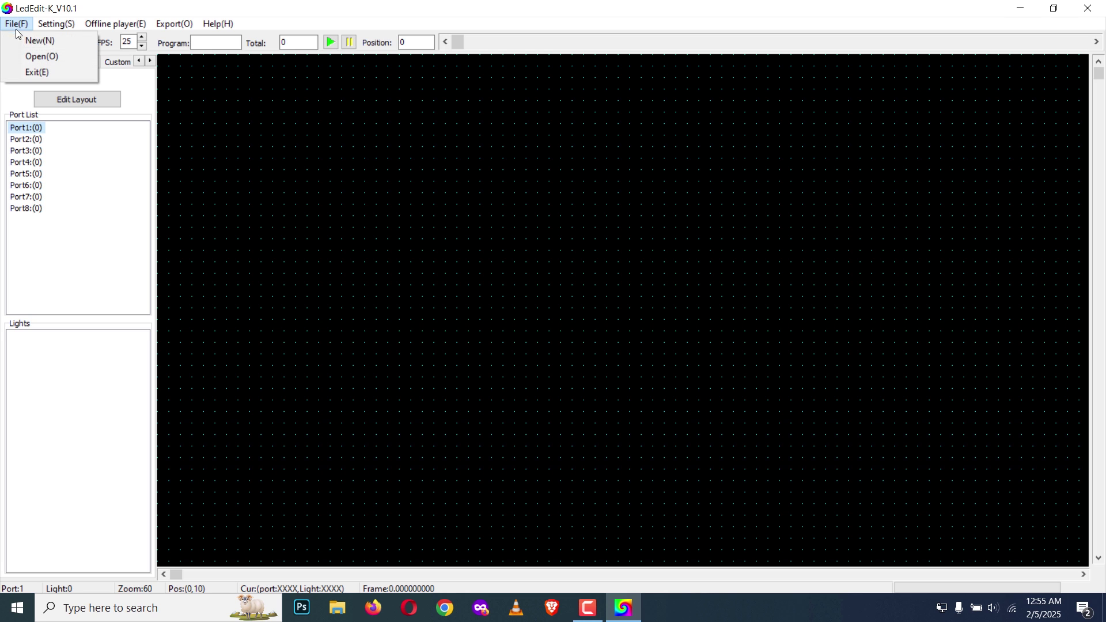
click(26, 40)
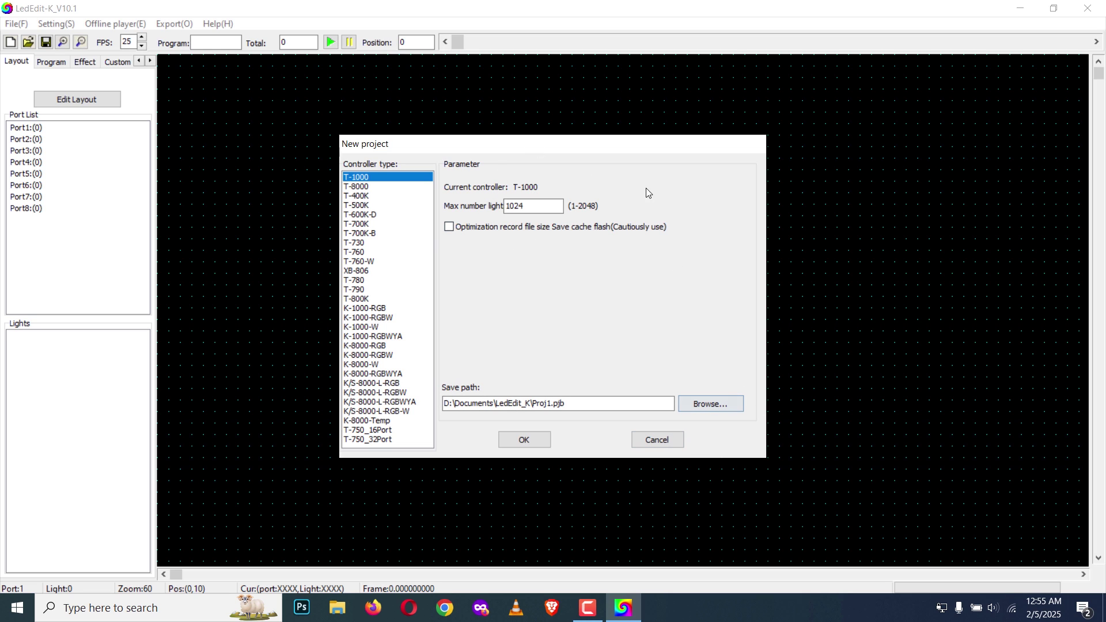
click(717, 404)
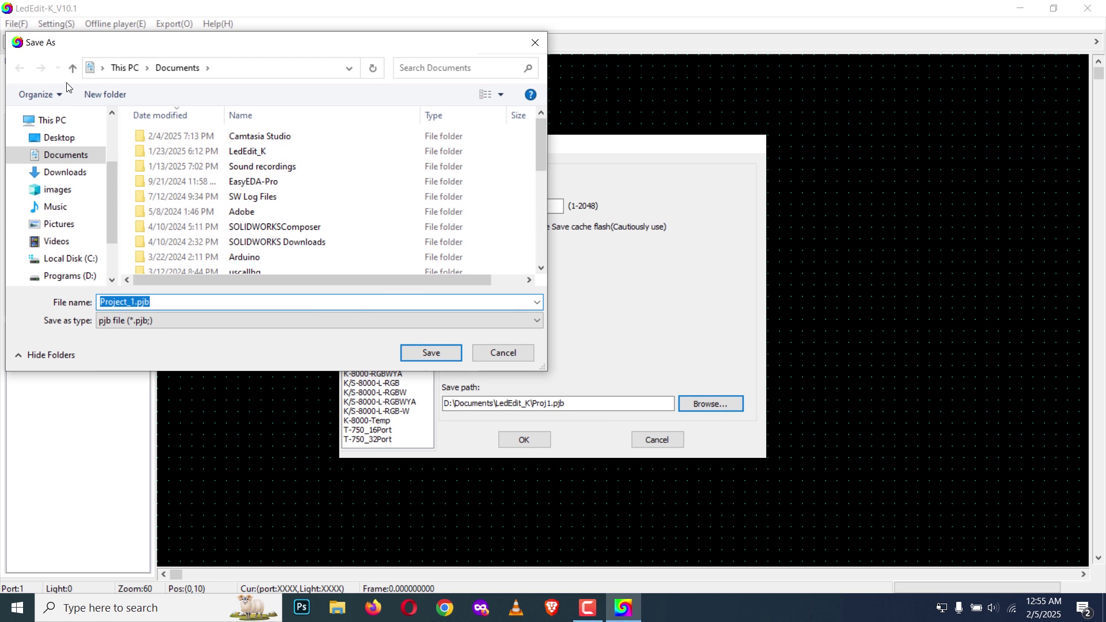
click(79, 137)
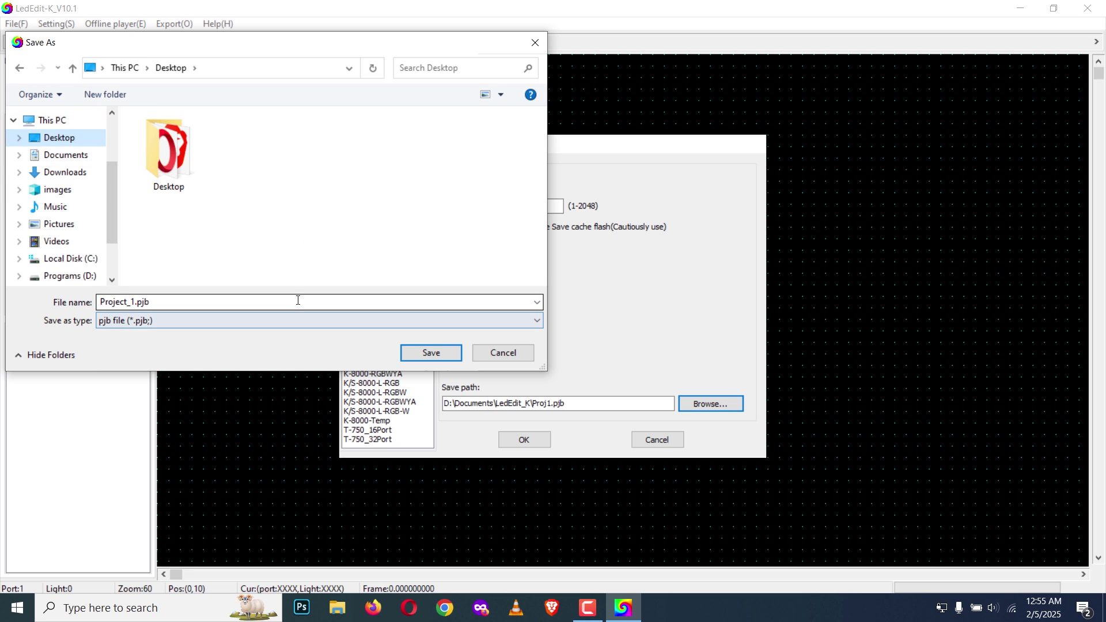
click(124, 93)
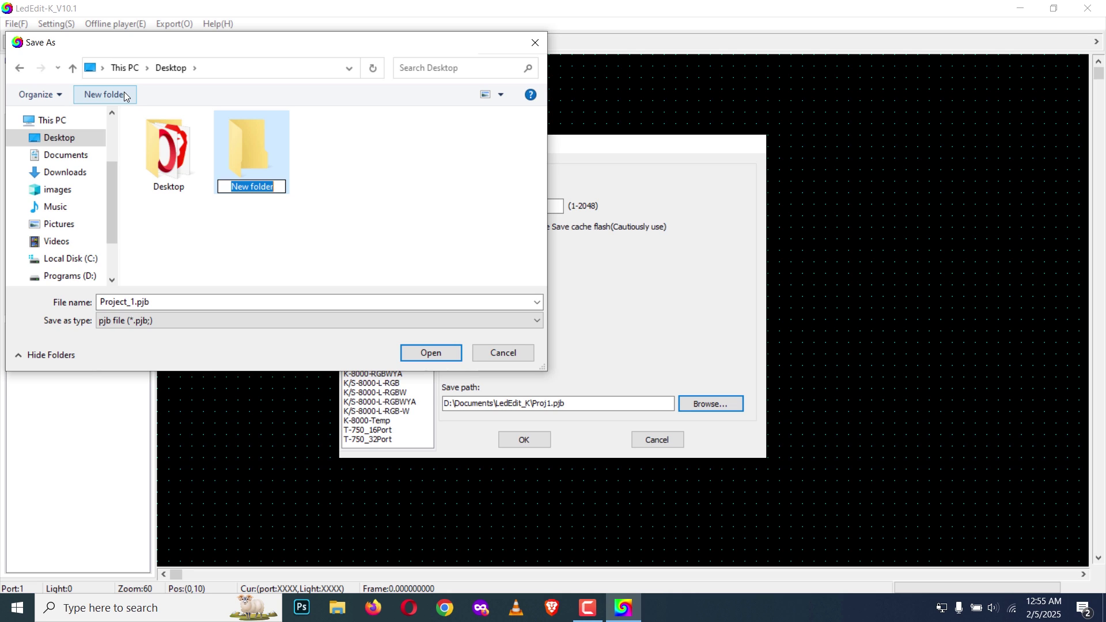
text(P)
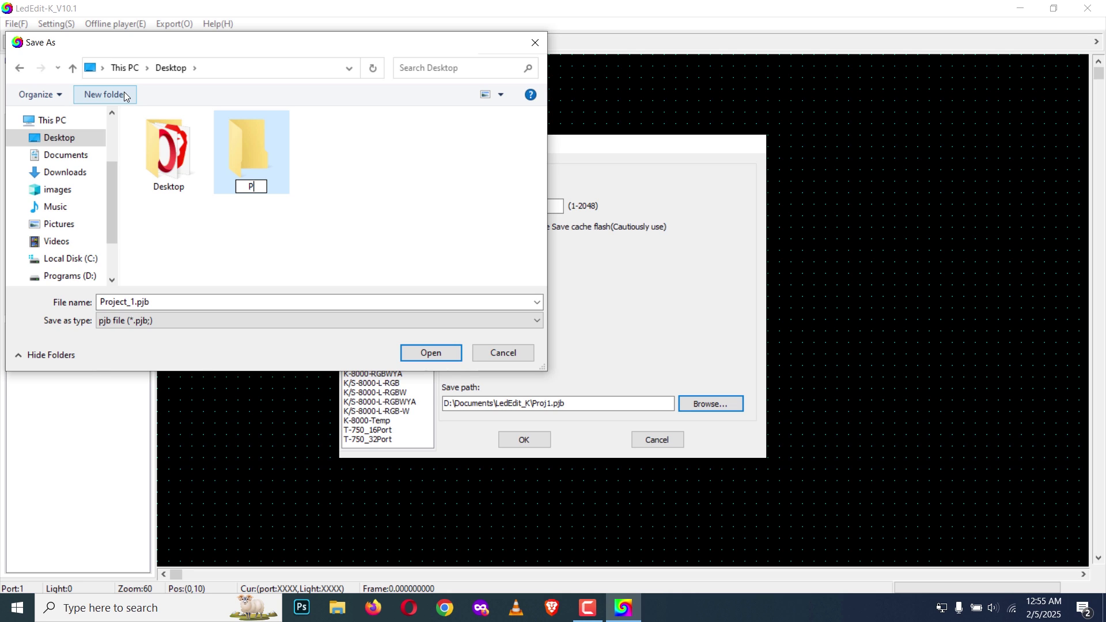
text(ixelLEDP)
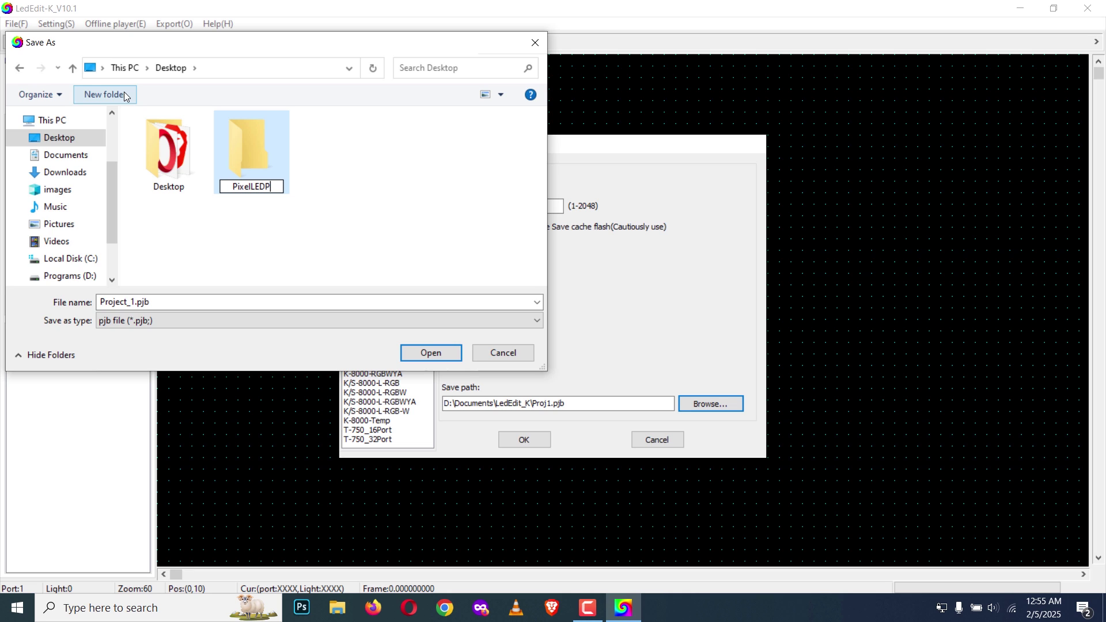
key(BackSpace)
text(_Project1)
- Save Project_1.pjb inside PixelLED_Project1 and confirm the new T-1000 project
double_click(257, 175)
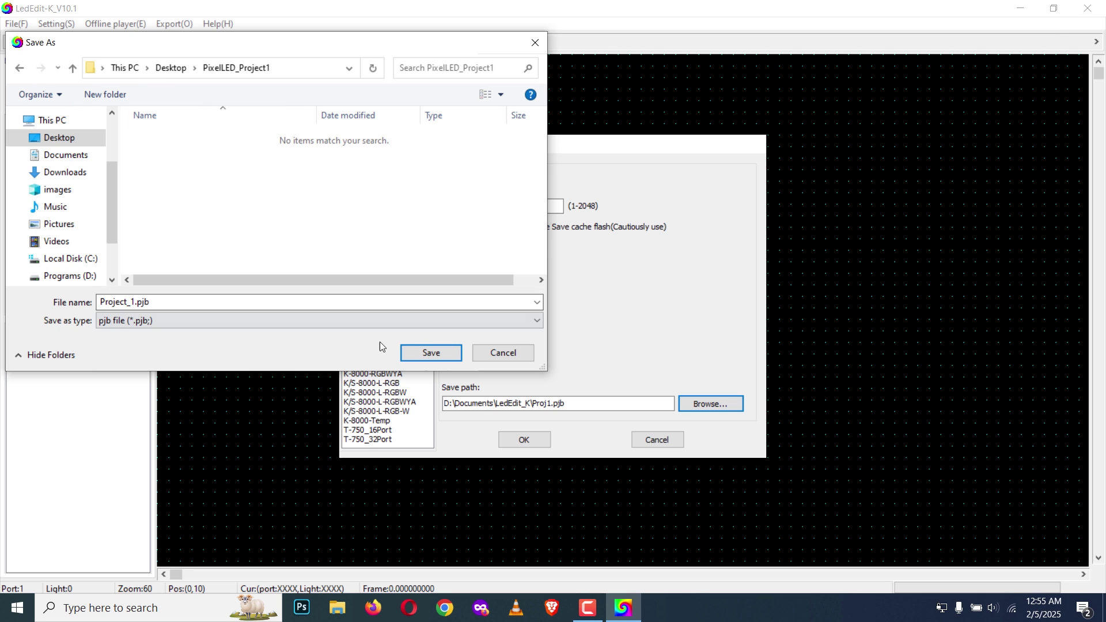
click(431, 353)
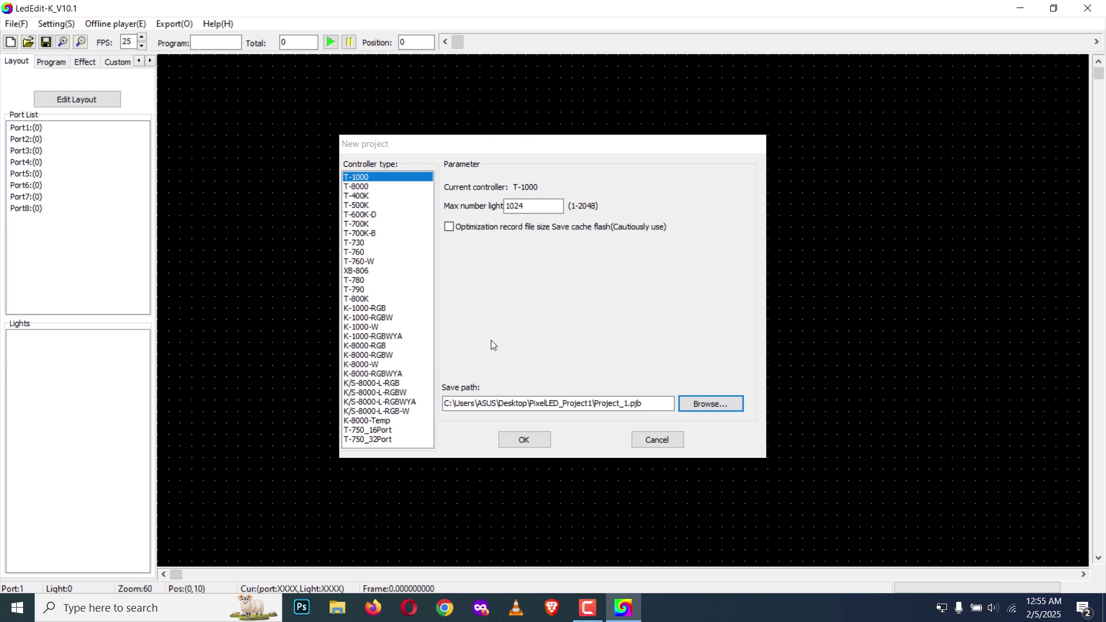
click(534, 440)
click(537, 440)
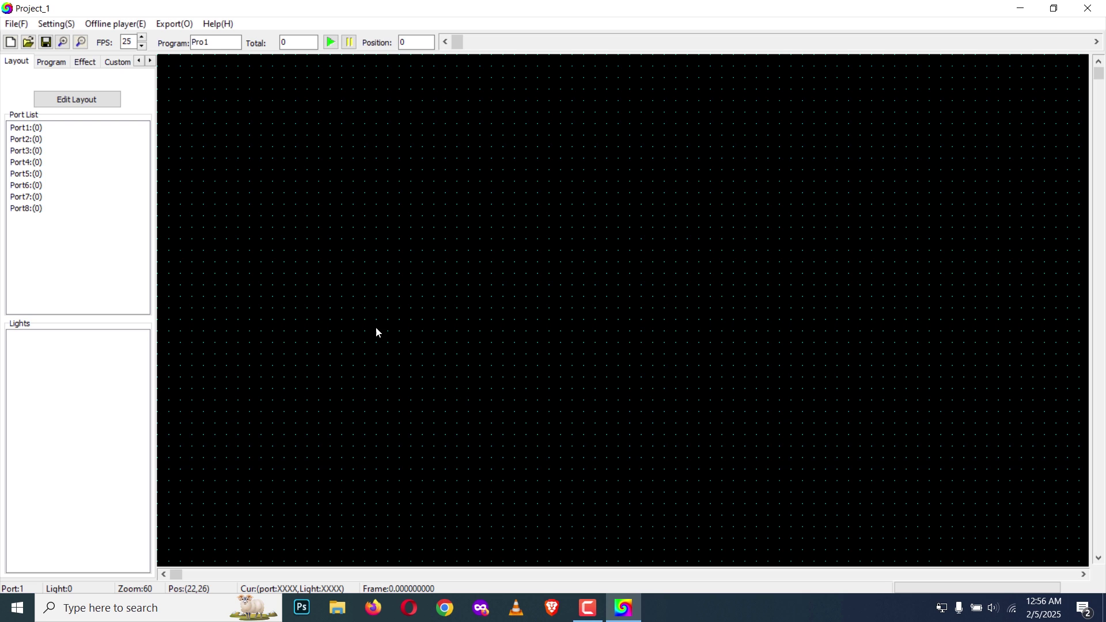
- Generate a 32 x 32 automatic layout on Port1 and place it at the upper left
click(71, 101)
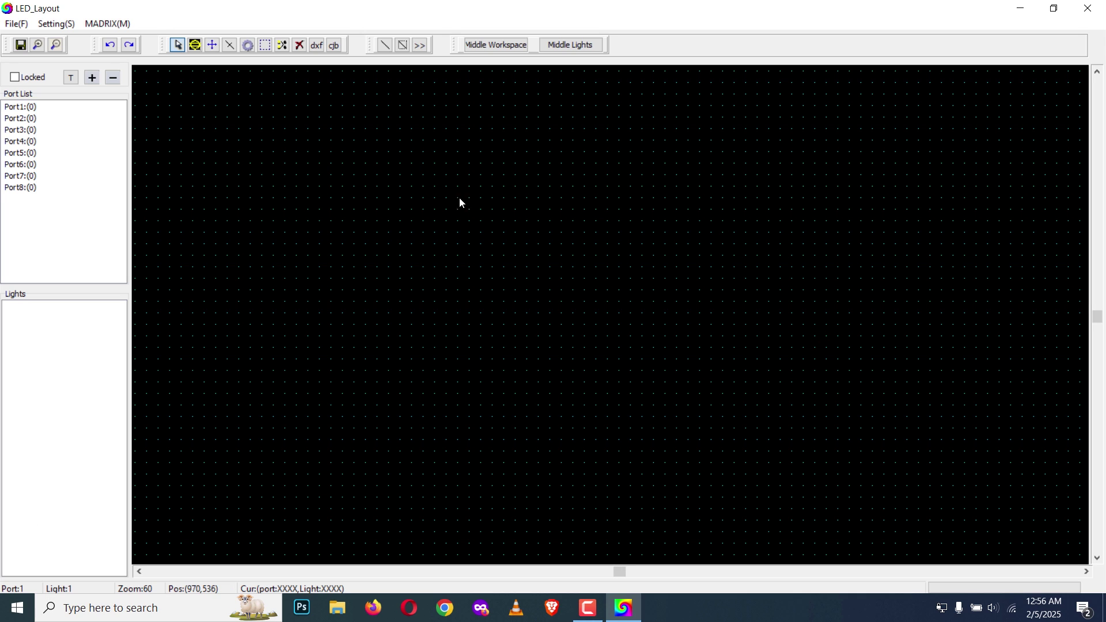
click(248, 46)
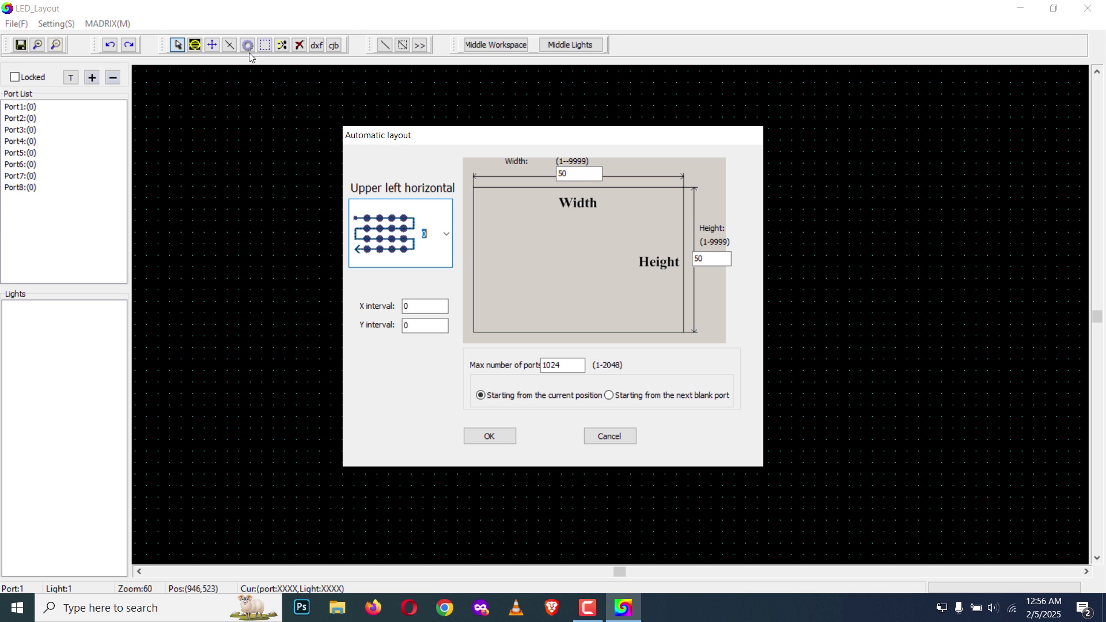
key(Tab)
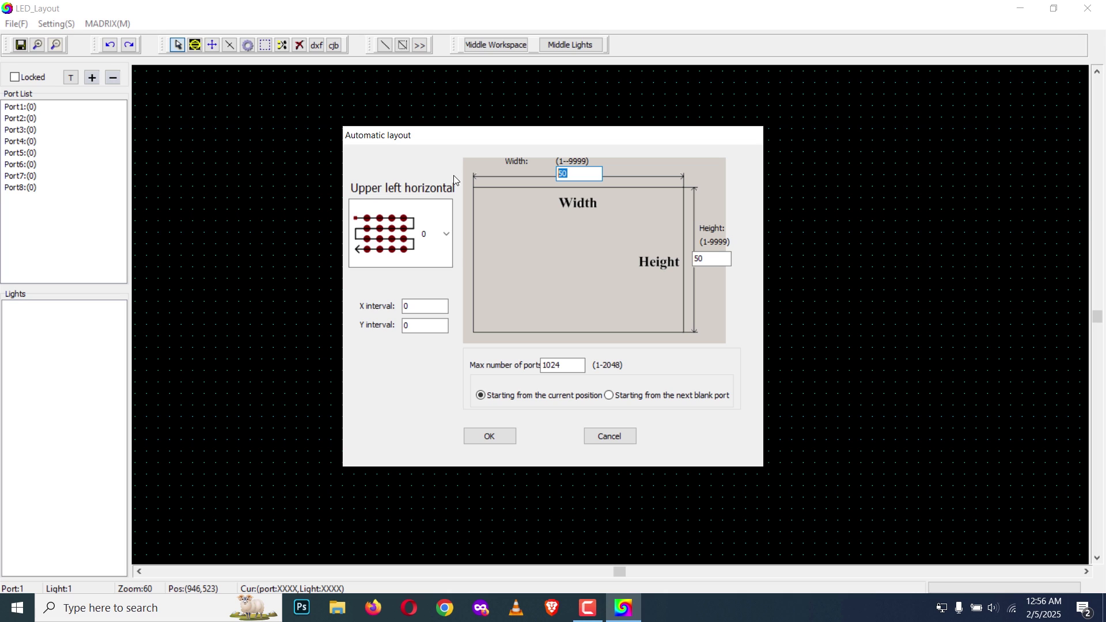
text(32)
key(Tab)
text(32)
click(491, 436)
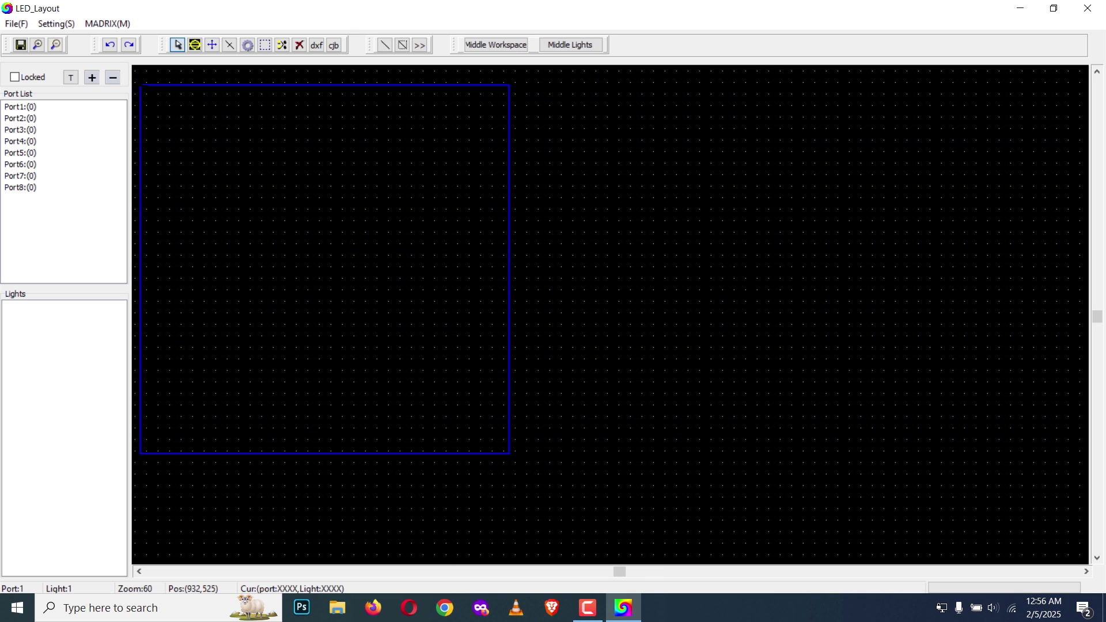
click(166, 81)
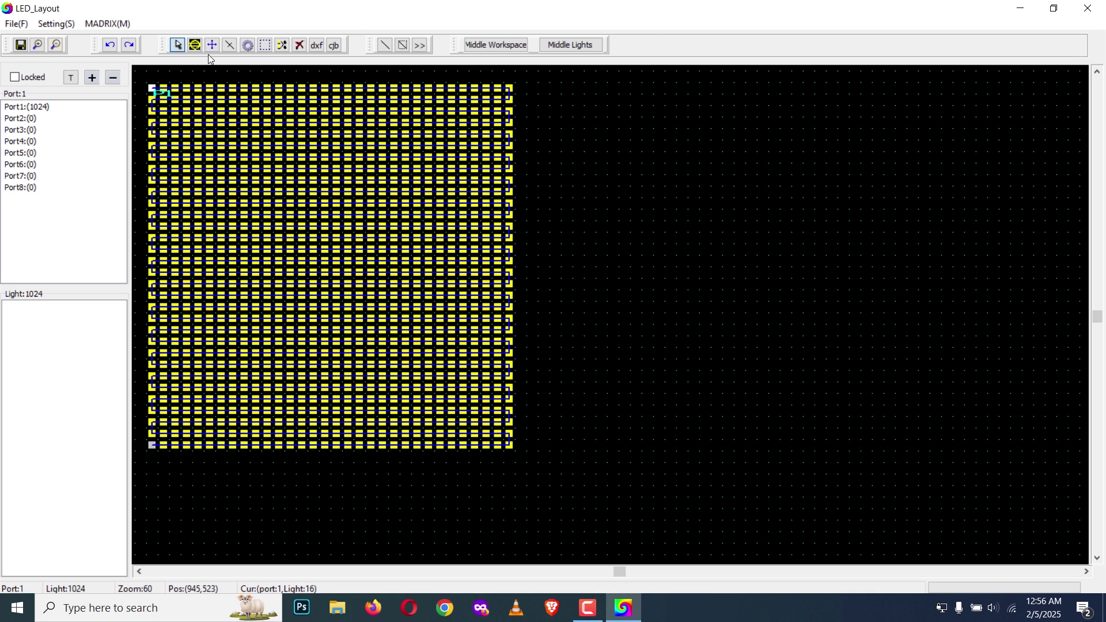
- Close LED_Layout, load Port1:(1024) onto the panel, and show the Pro1 program list
click(1098, 9)
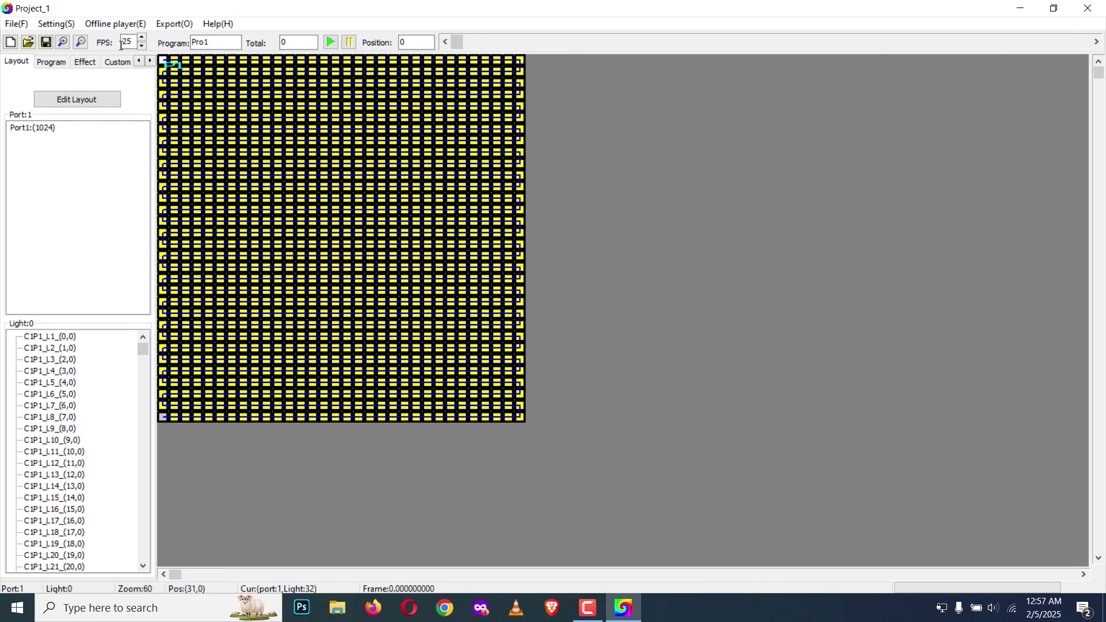
click(68, 167)
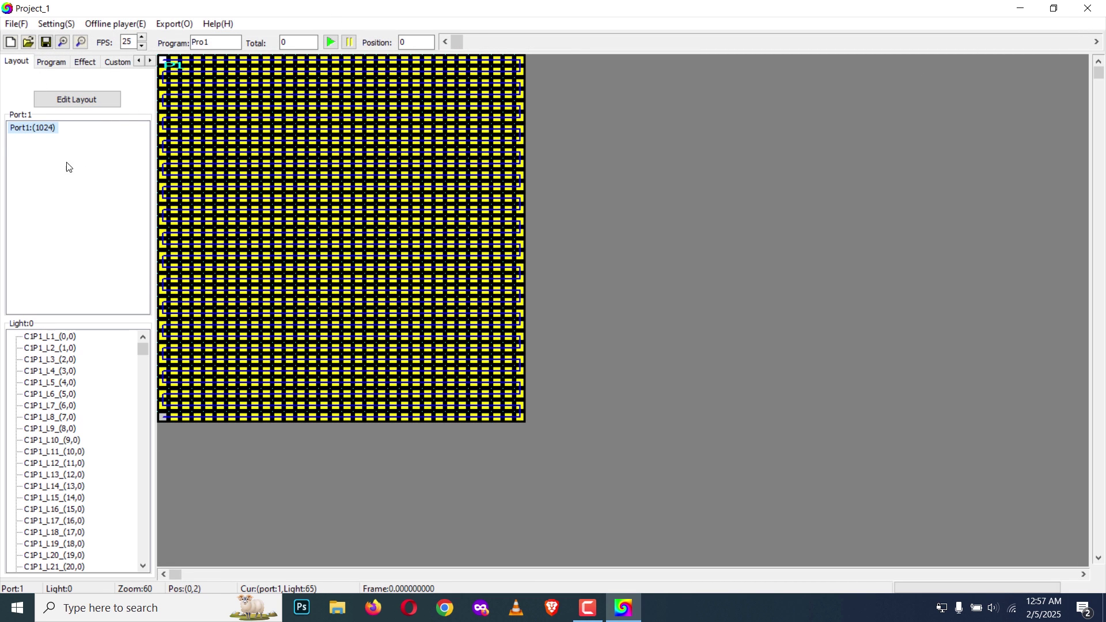
click(32, 133)
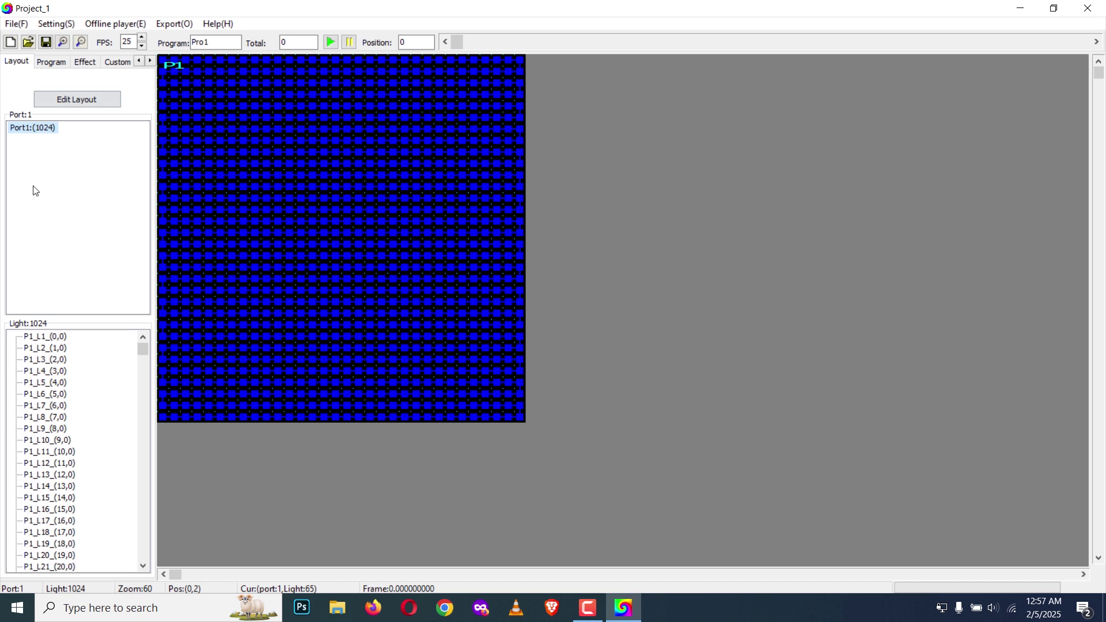
click(54, 61)
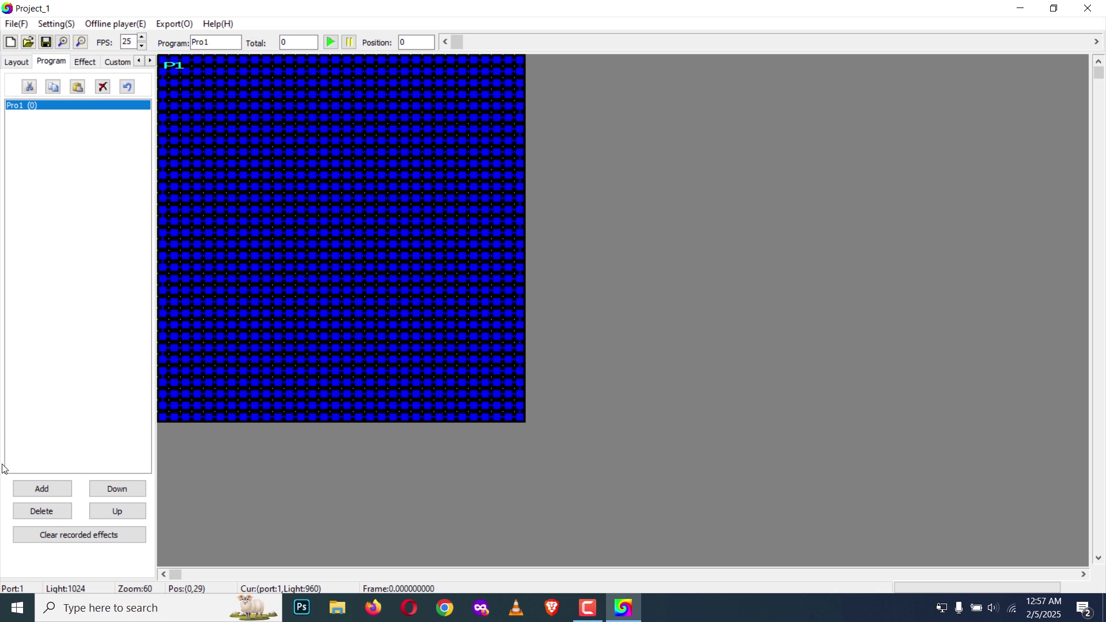
- Pick 4-2Fireworks.xdat from the Effects Library and fast-record it as 100 frames
click(94, 66)
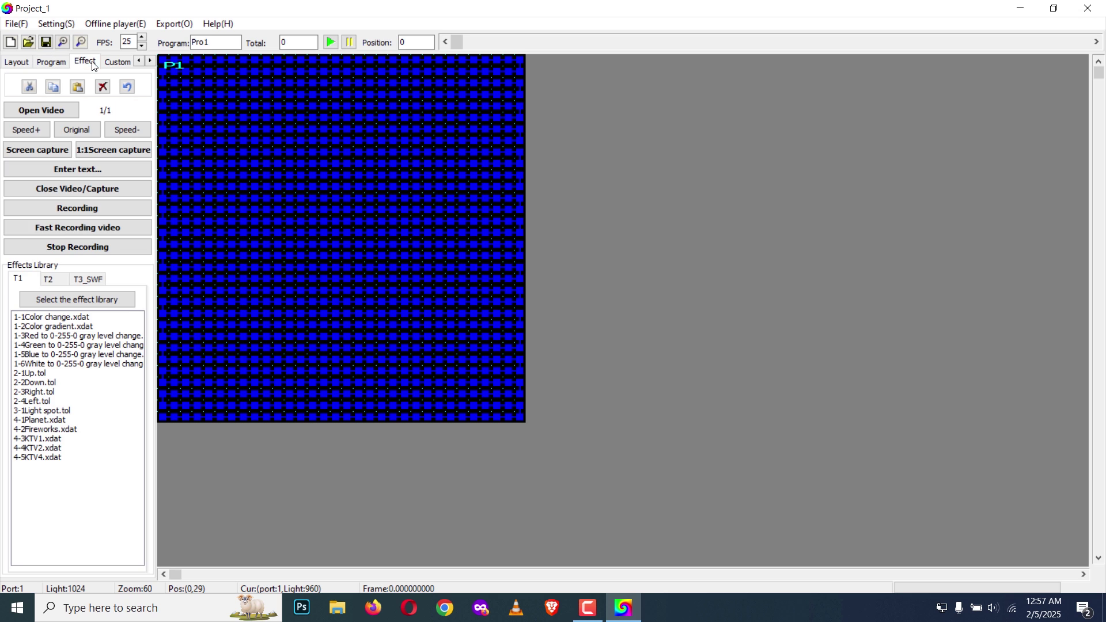
click(66, 365)
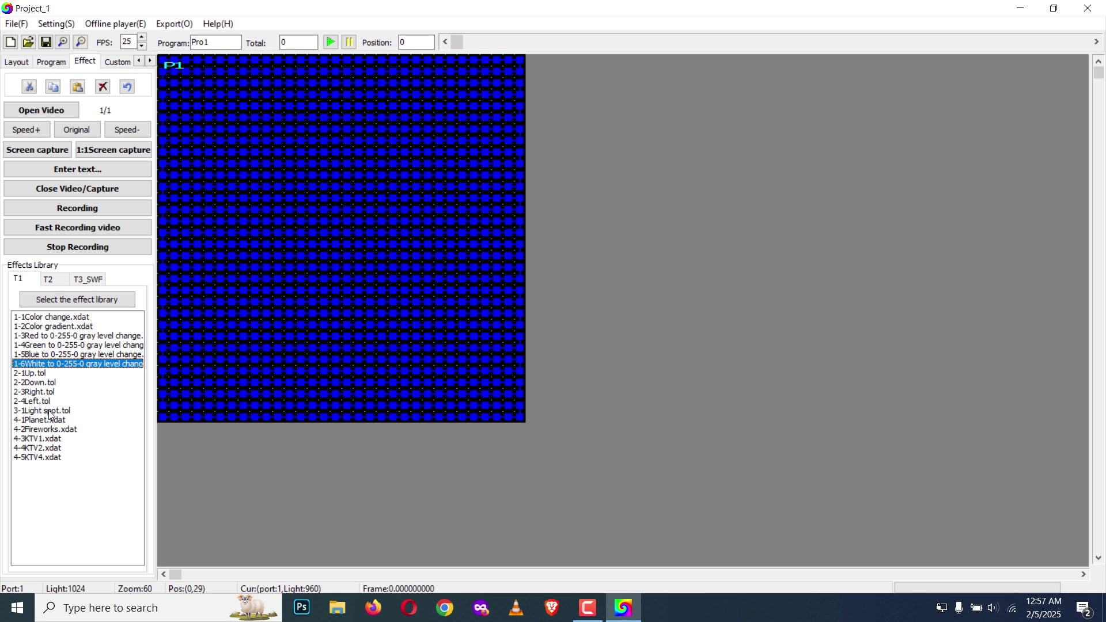
click(55, 429)
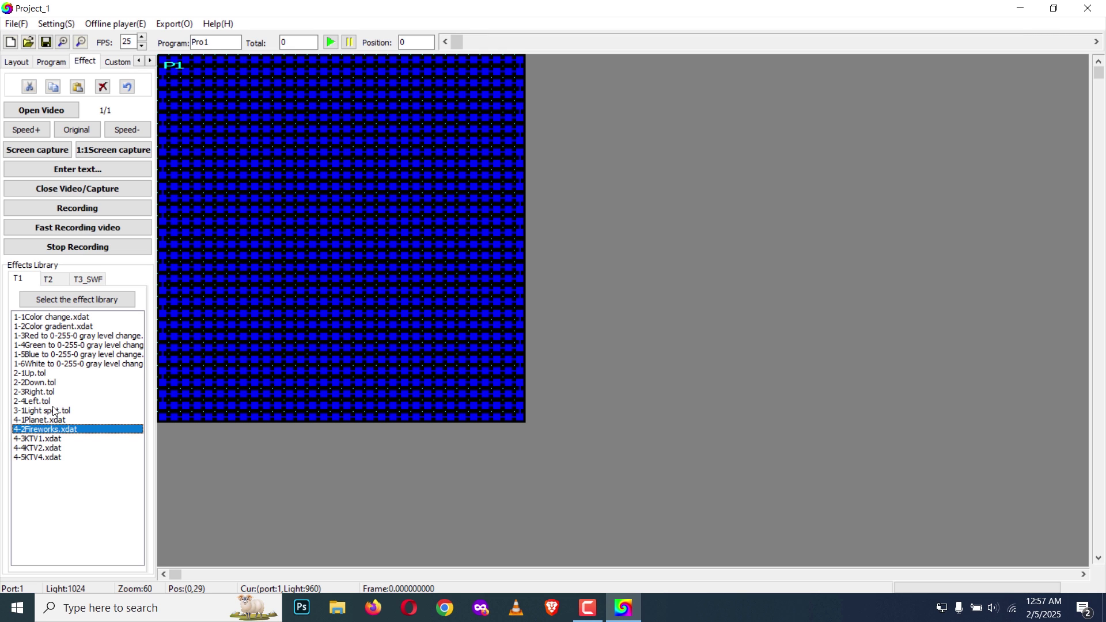
click(54, 411)
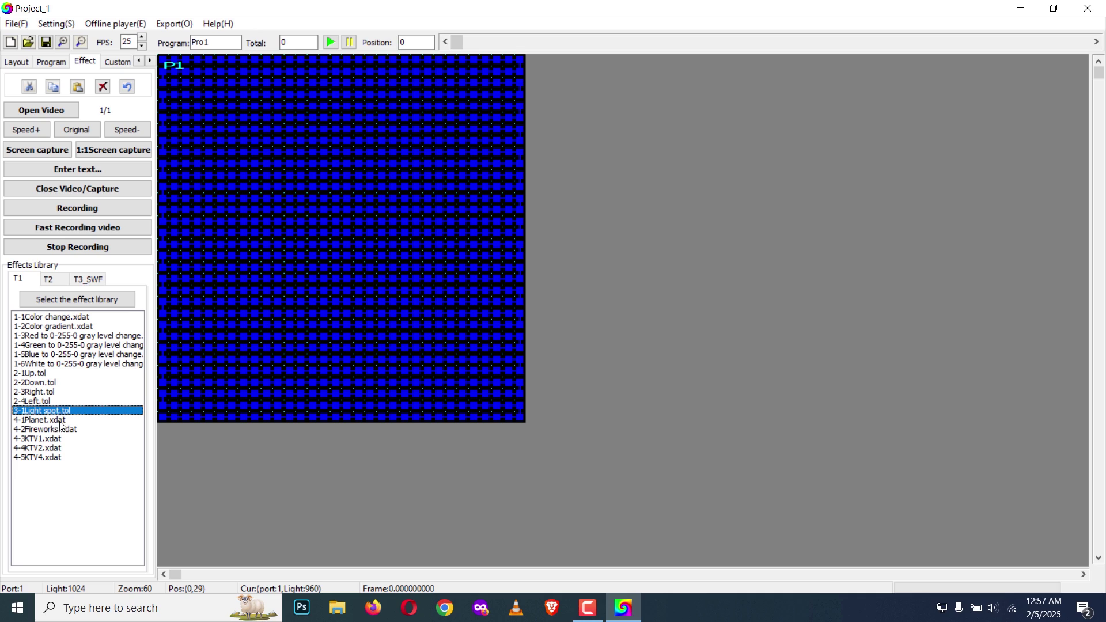
click(61, 431)
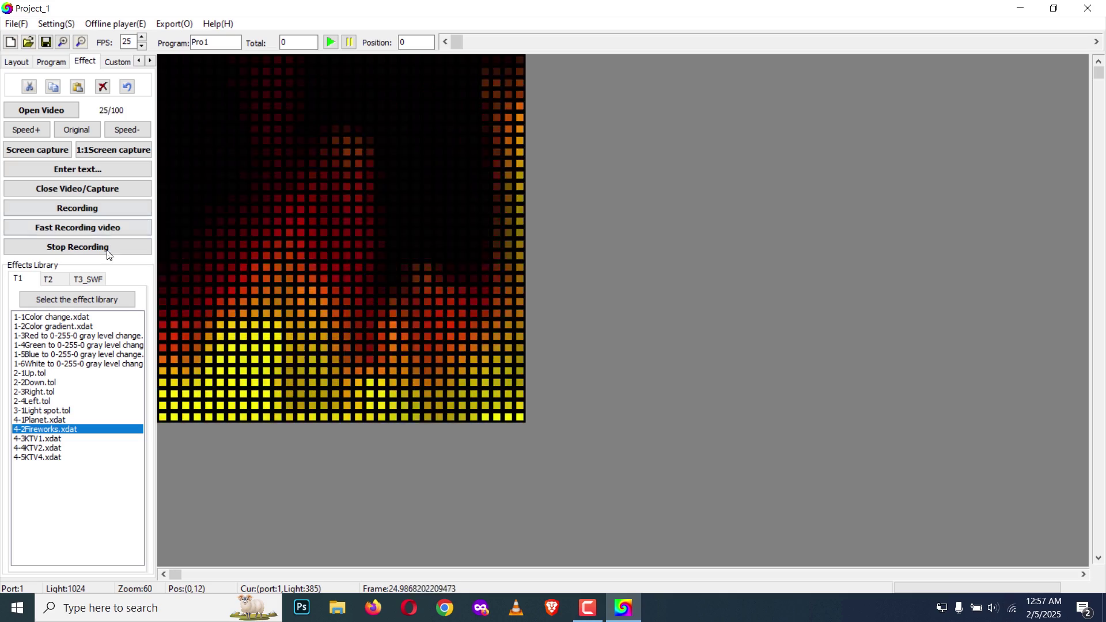
click(80, 229)
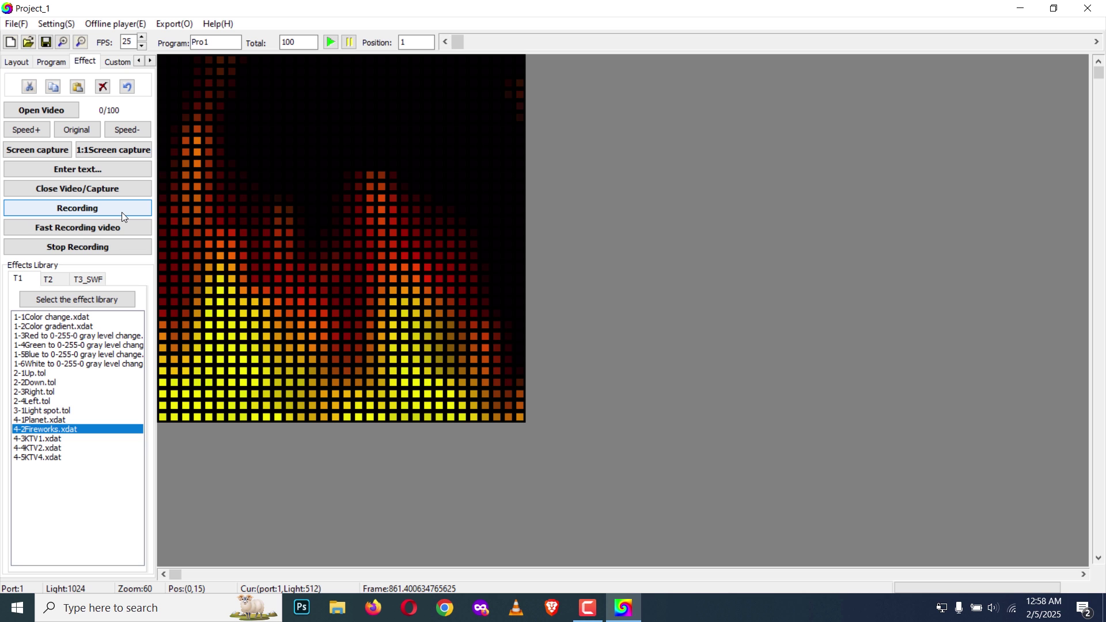
- Play the fireworks animation, pause it at position 30, and cancel the Open Video dialog
click(102, 213)
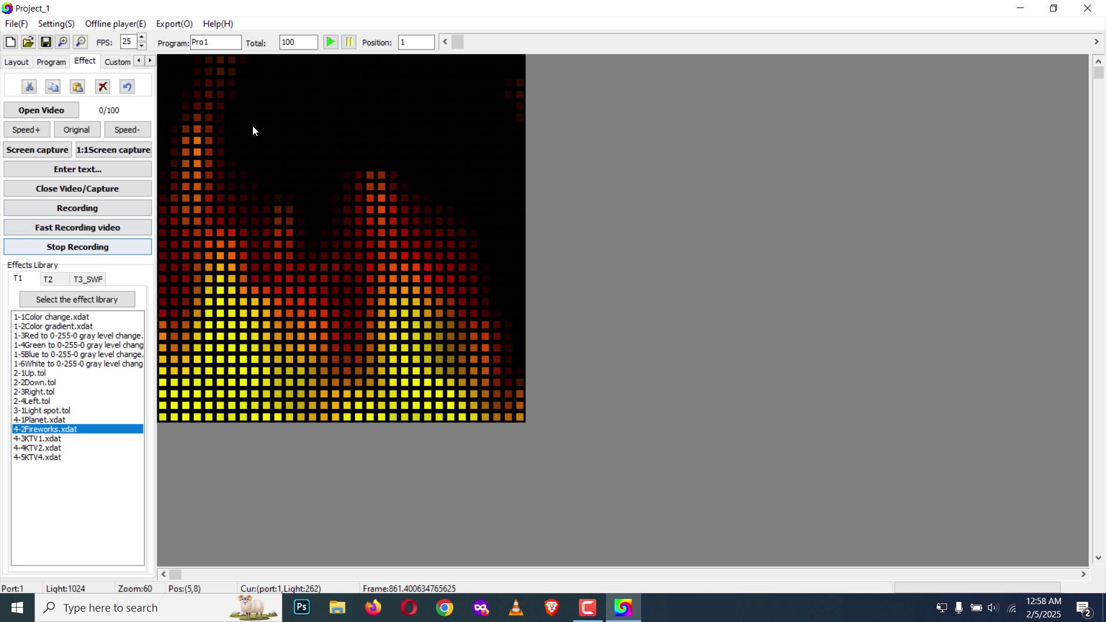
click(332, 43)
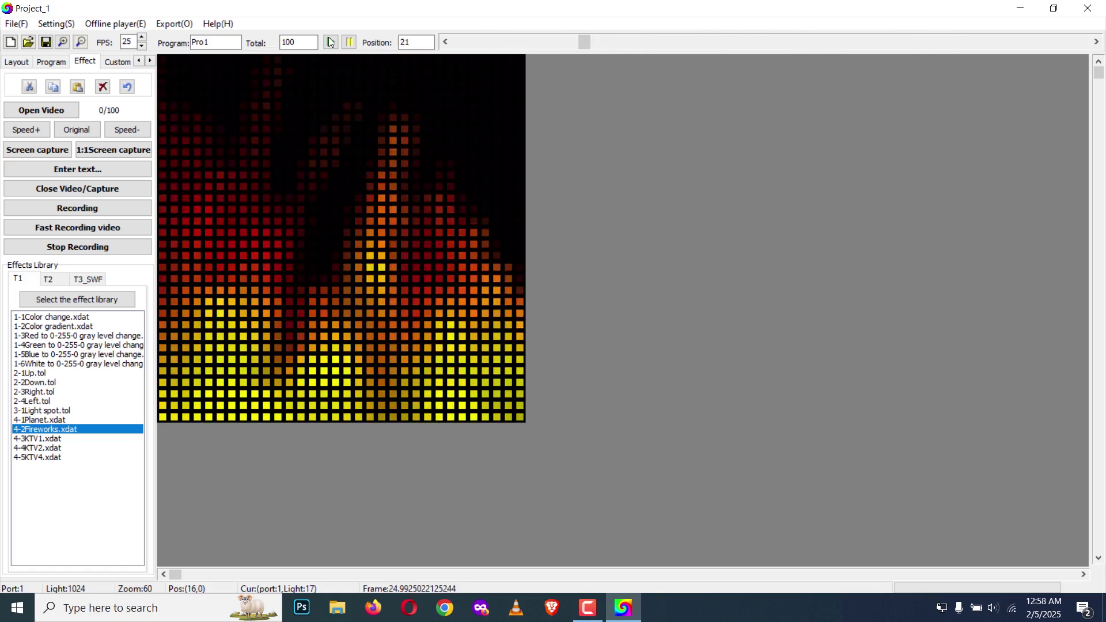
click(349, 44)
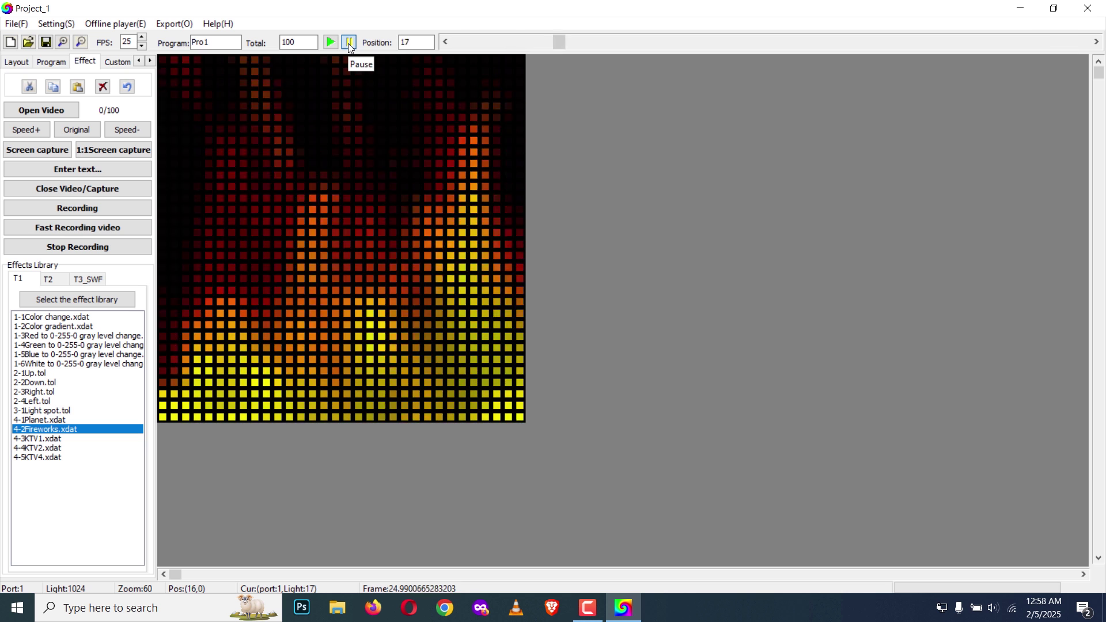
click(350, 44)
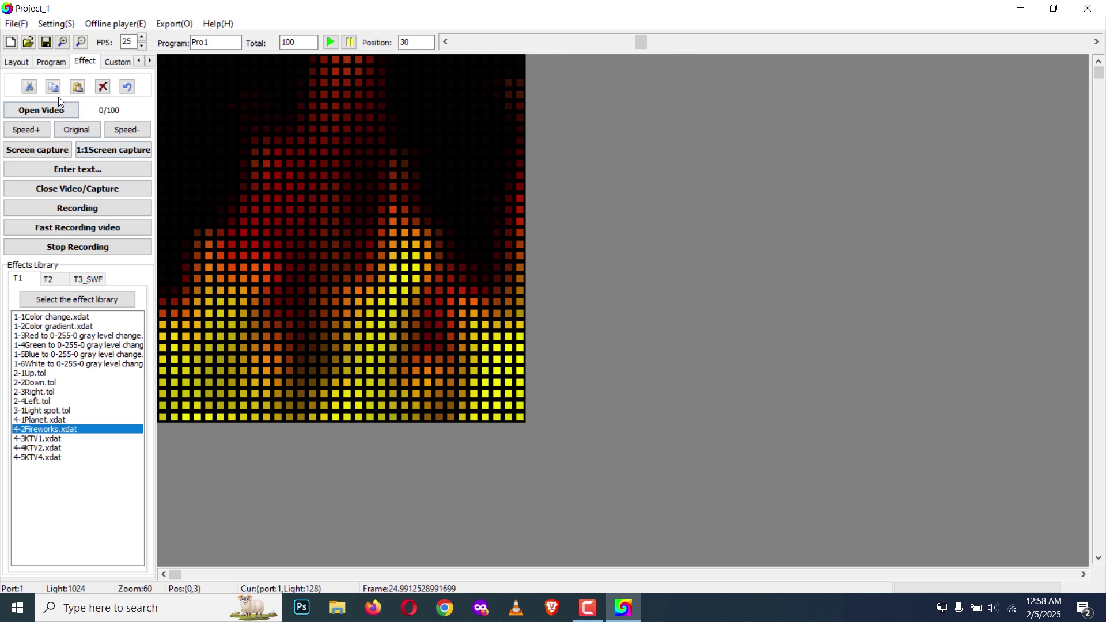
click(64, 113)
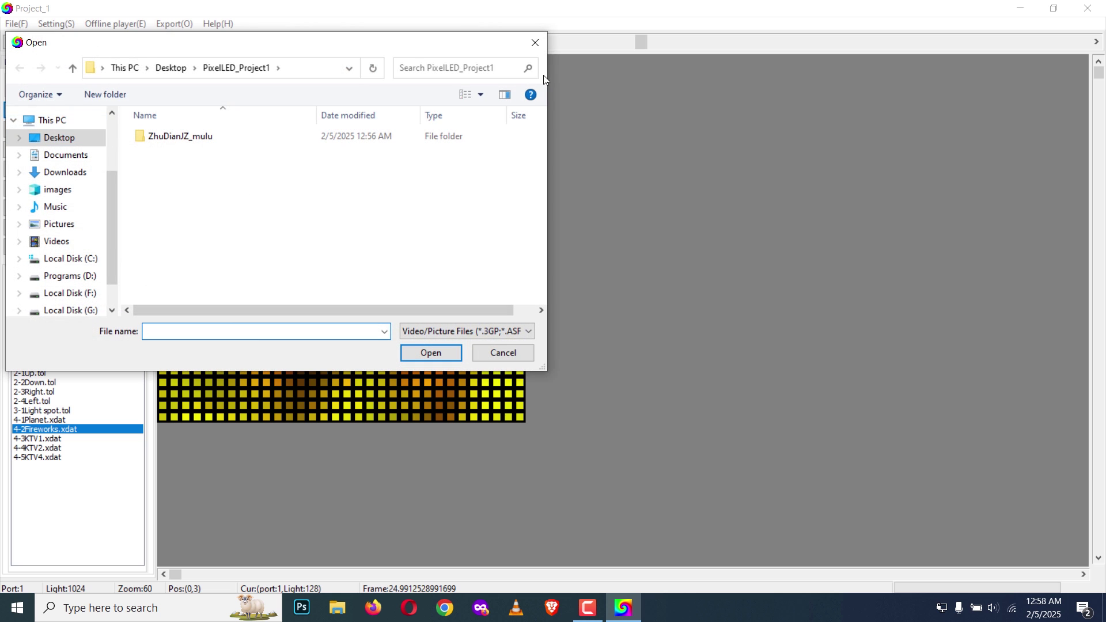
click(535, 43)
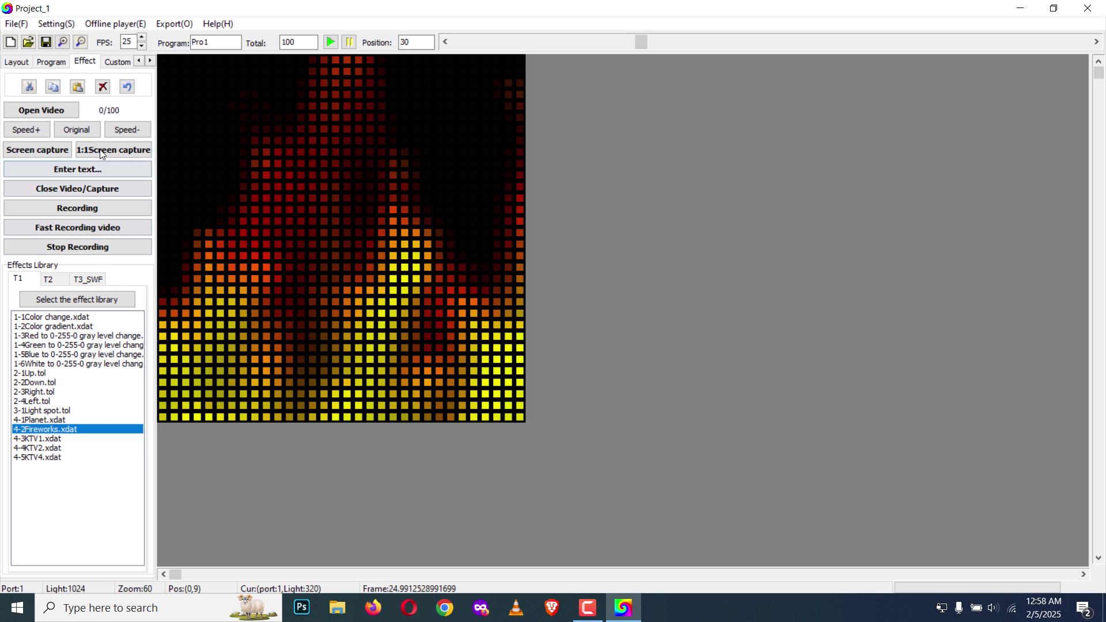
click(77, 299)
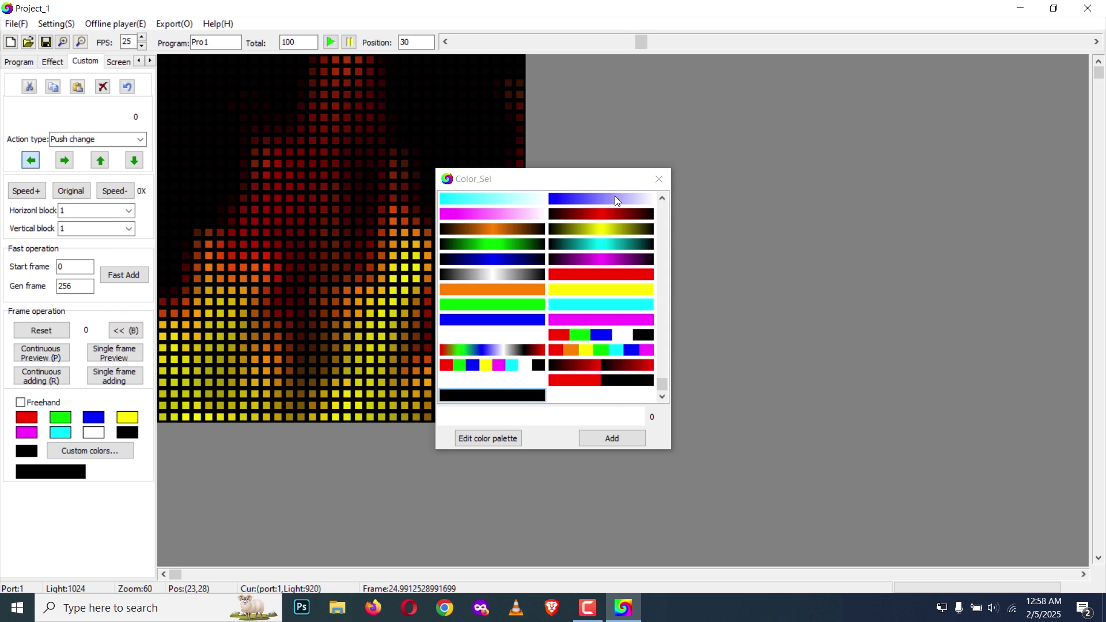
click(659, 178)
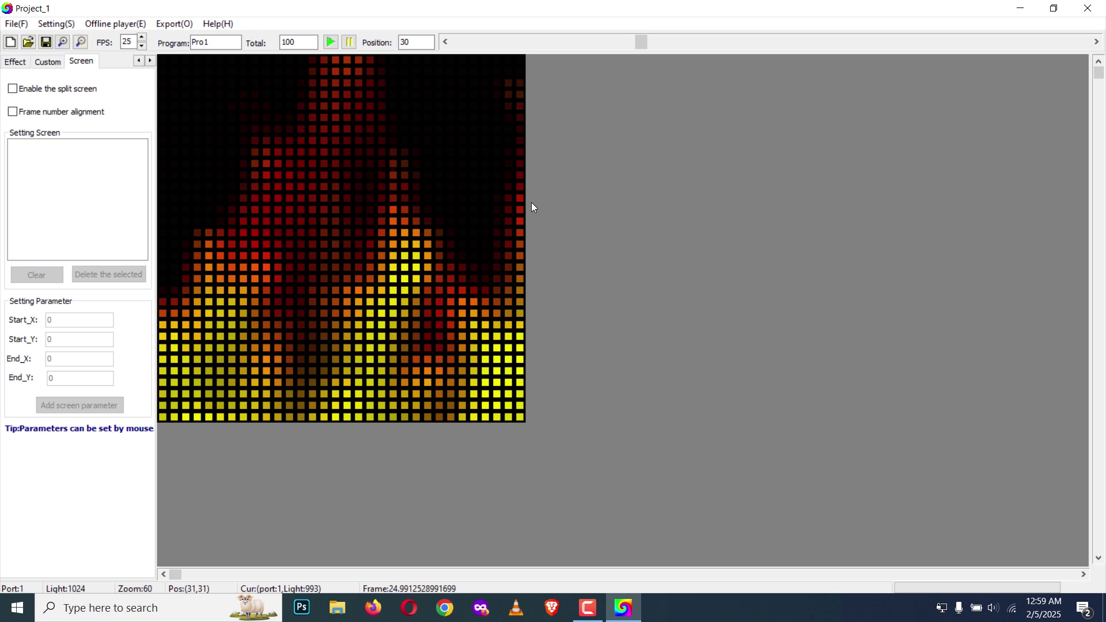
click(9, 65)
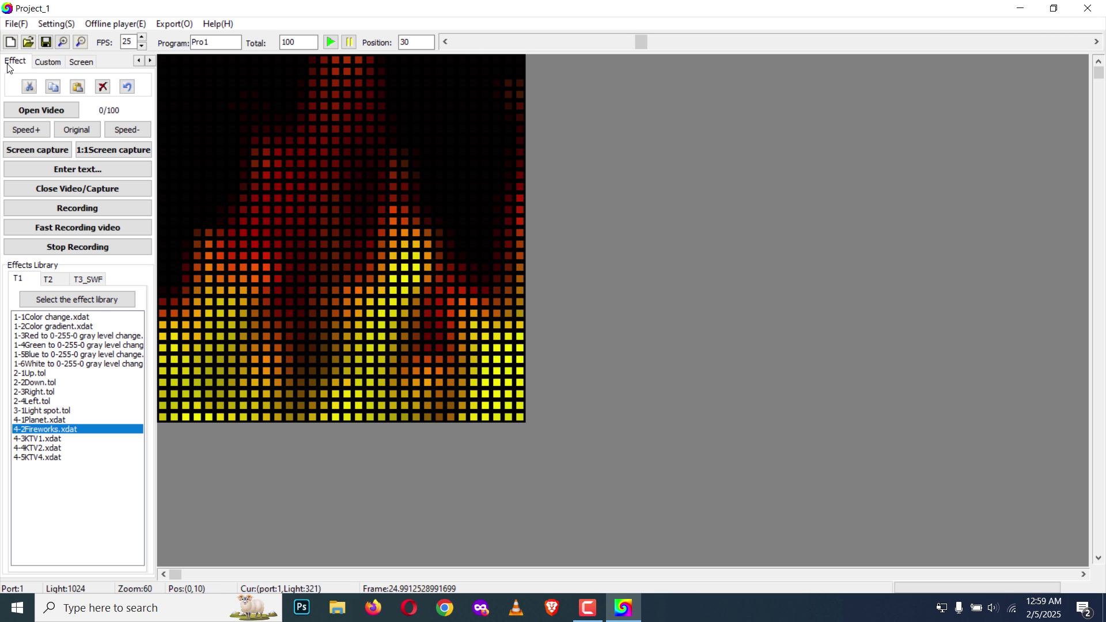
- Export Generated Led/Bin files with the WS2811 chip selected and acknowledge the export success
click(189, 25)
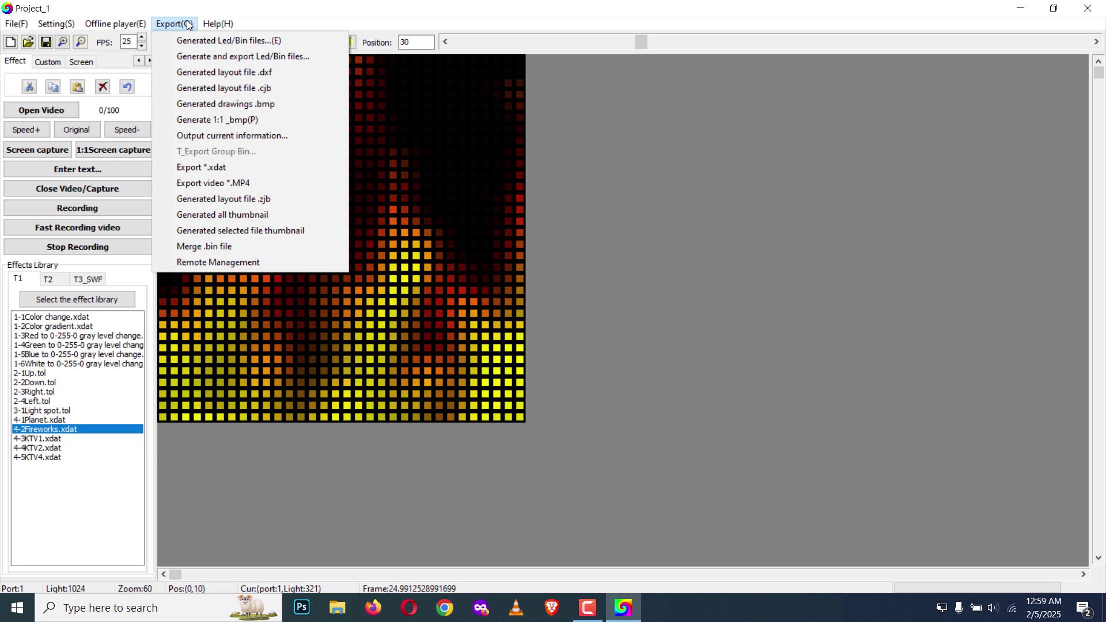
click(219, 40)
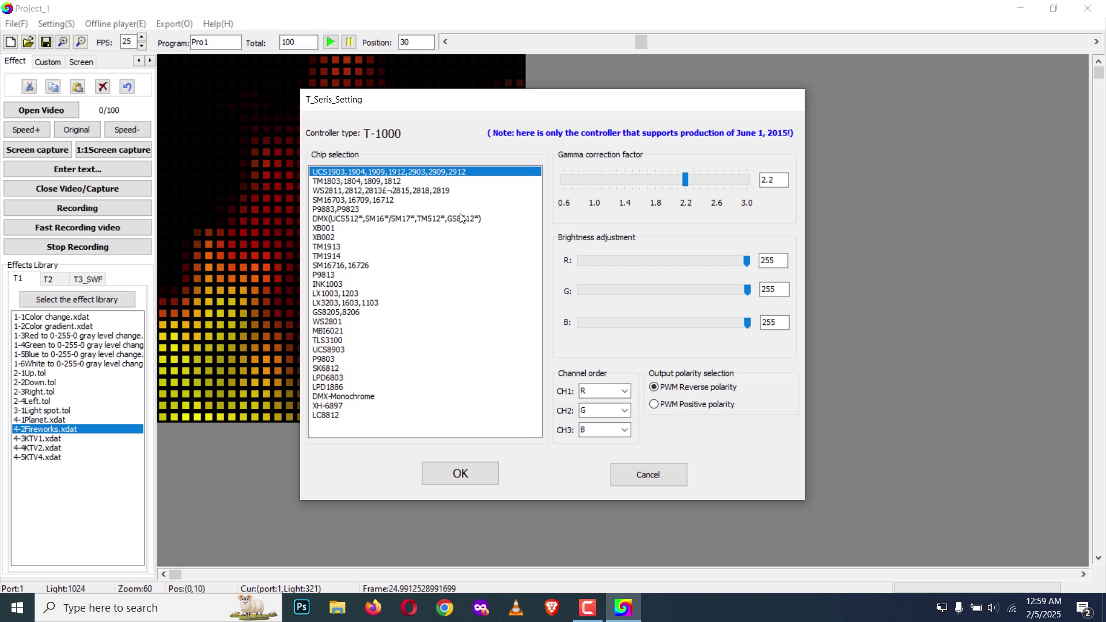
click(380, 181)
click(378, 191)
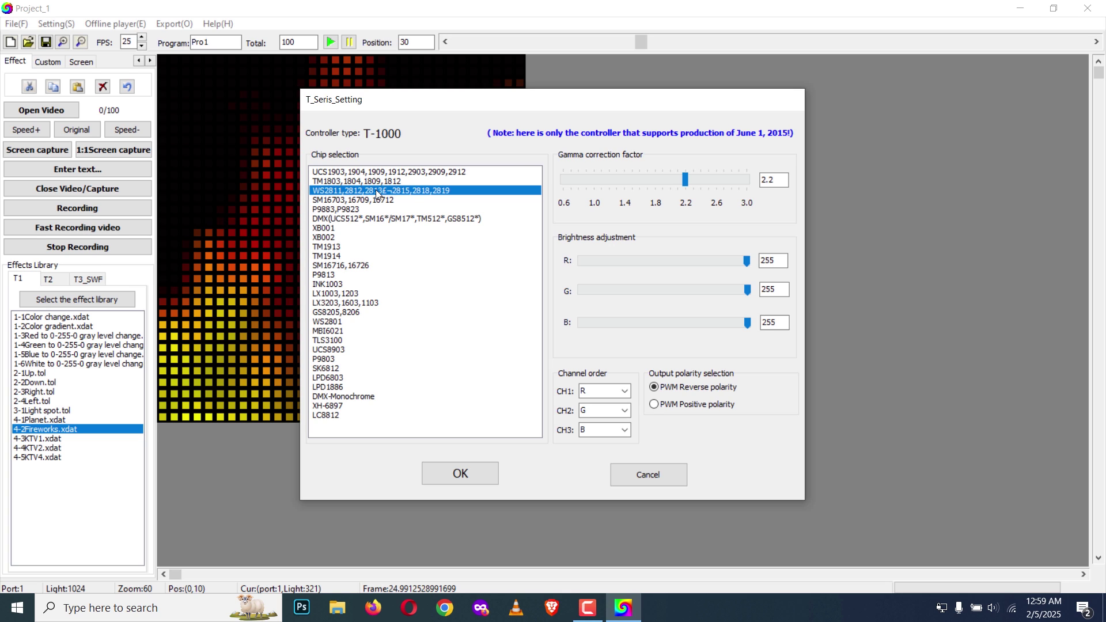
click(385, 223)
click(370, 200)
click(370, 190)
click(472, 471)
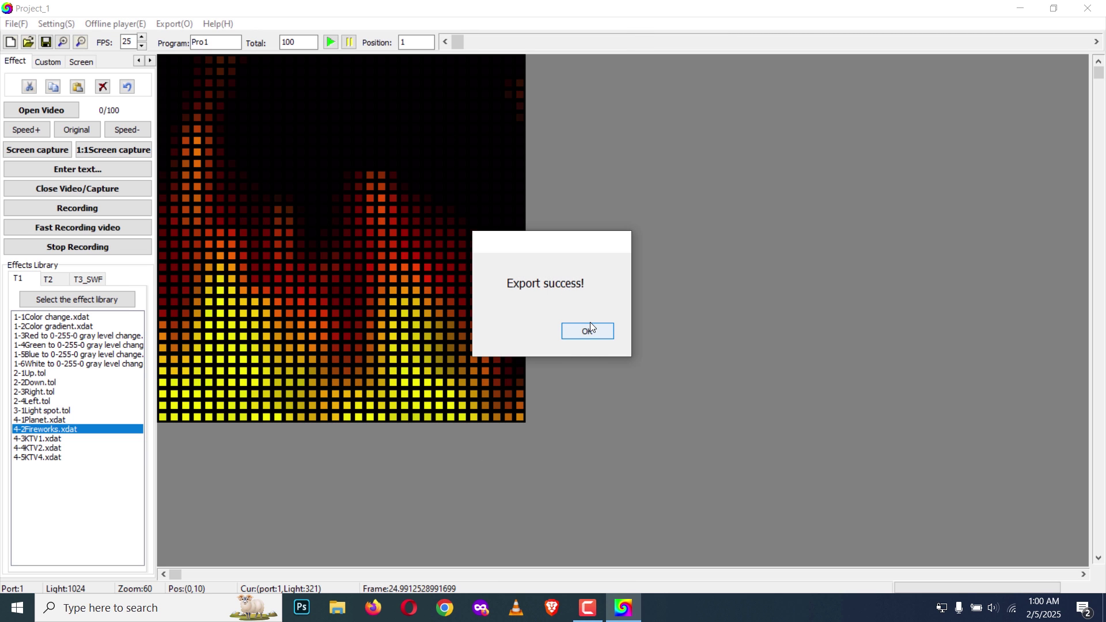
click(588, 330)
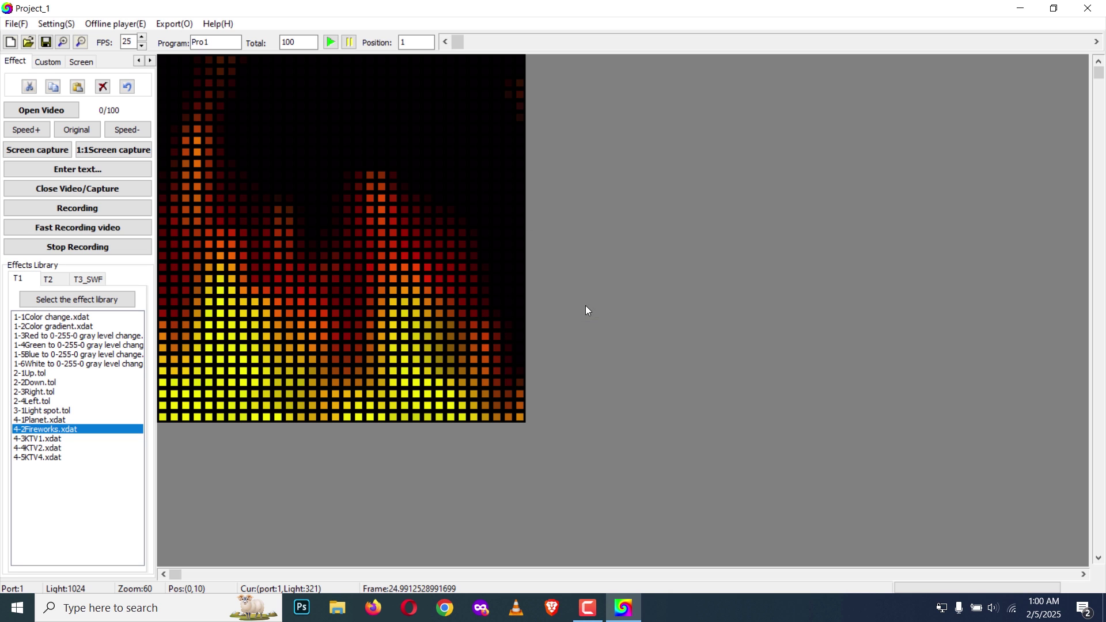
- Minimize LedEdit and browse to PixelLED_Project1\Led\Controller1 in File Explorer
click(1020, 8)
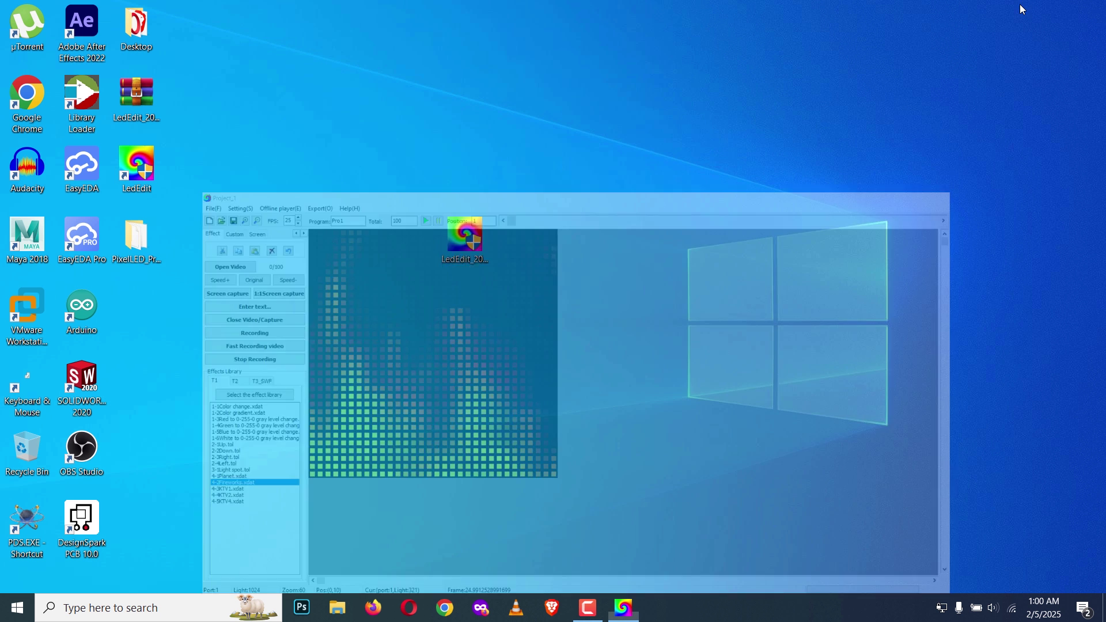
double_click(134, 237)
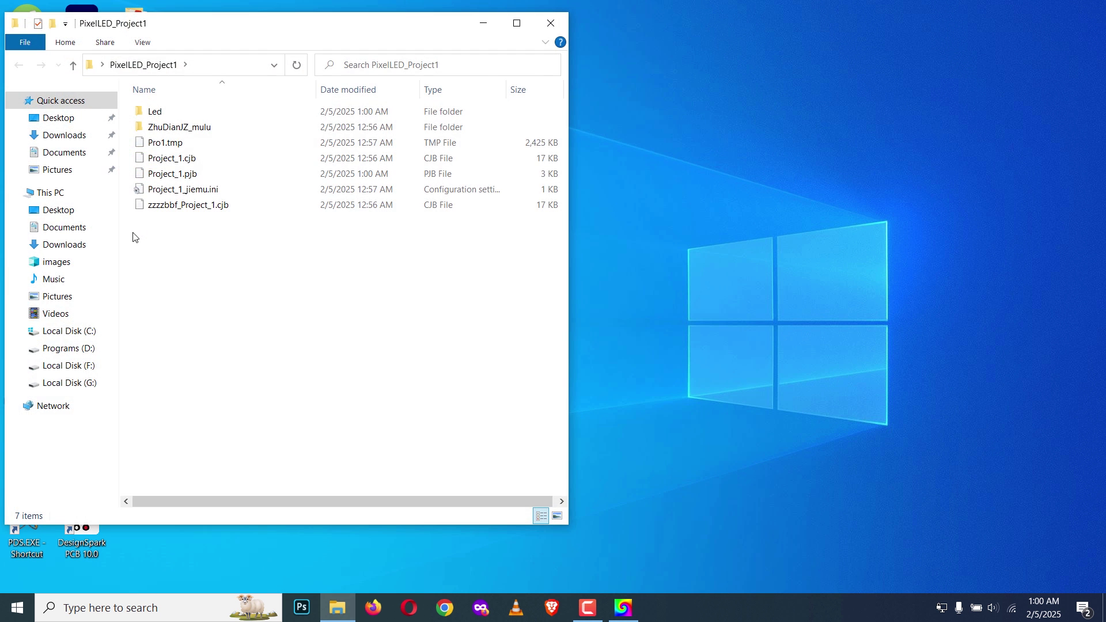
click(171, 112)
click(172, 111)
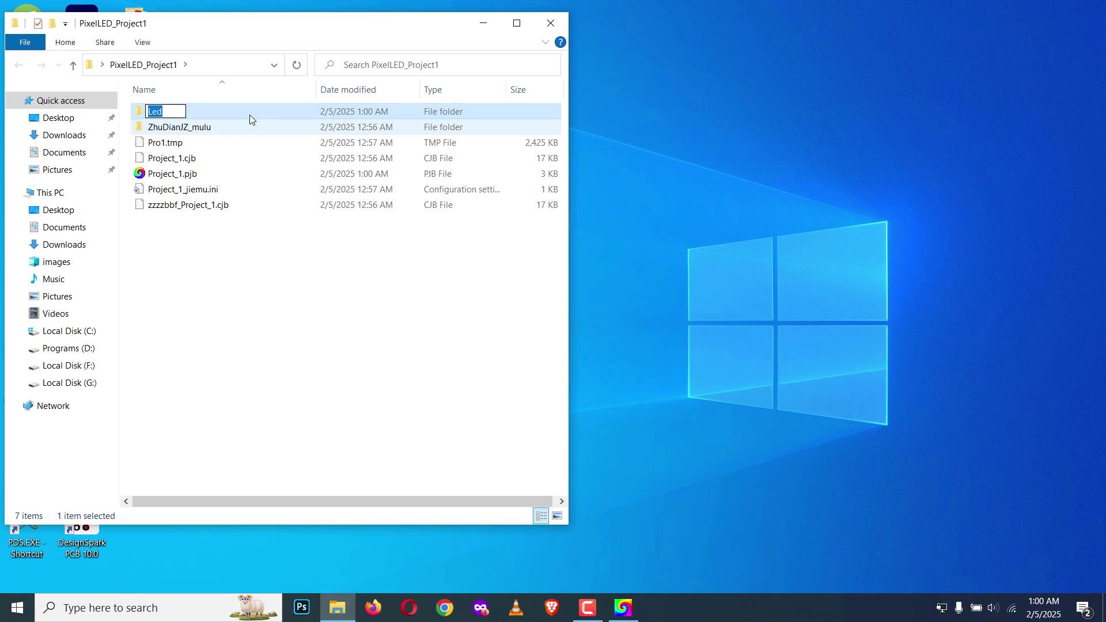
click(216, 115)
double_click(216, 114)
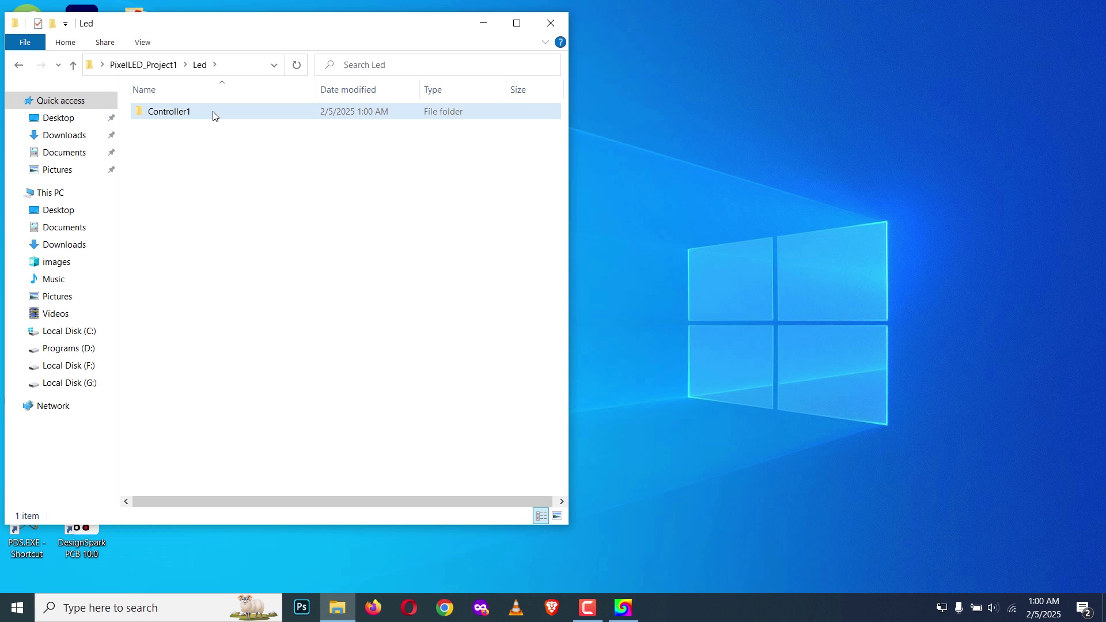
click(212, 113)
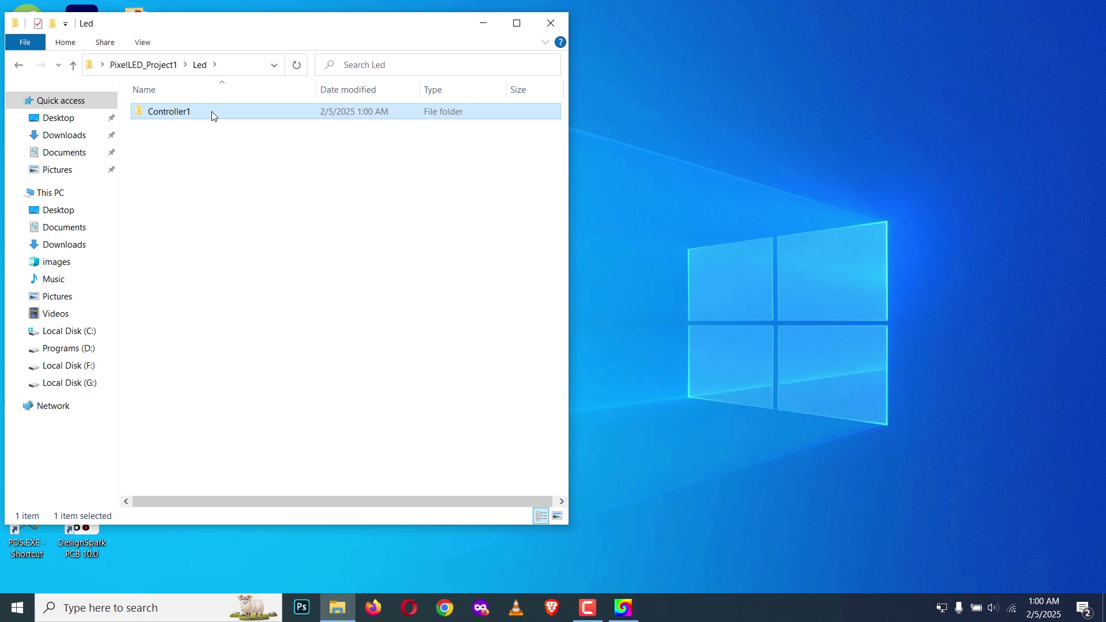
double_click(212, 112)
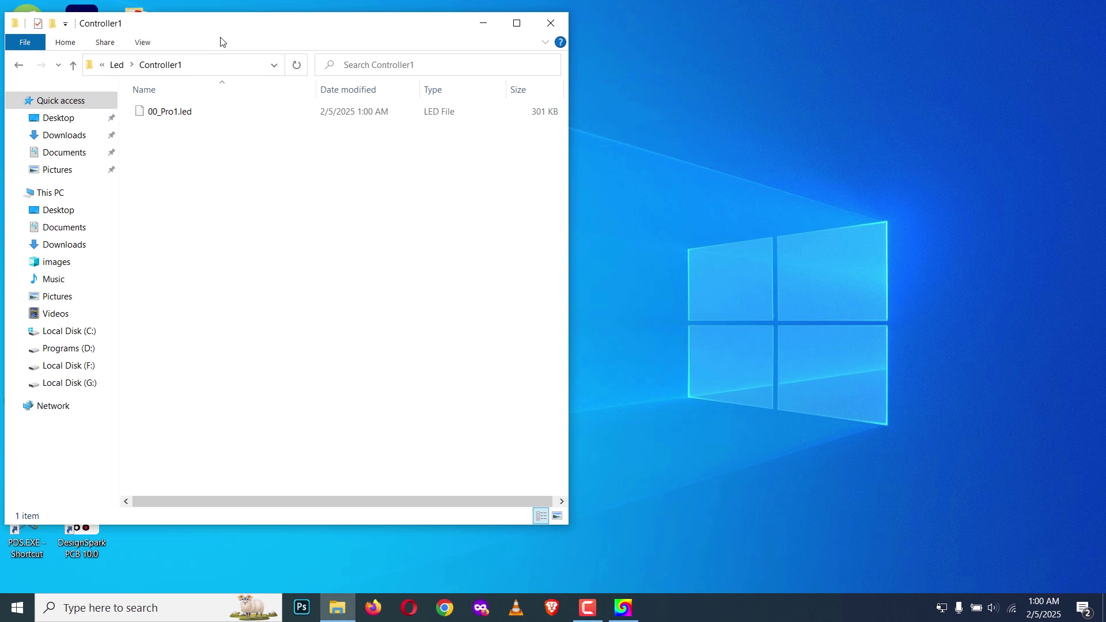
- Maximize the folder window, confirm 00_Pro1.led (301 KB) is there, then close Explorer
double_click(238, 23)
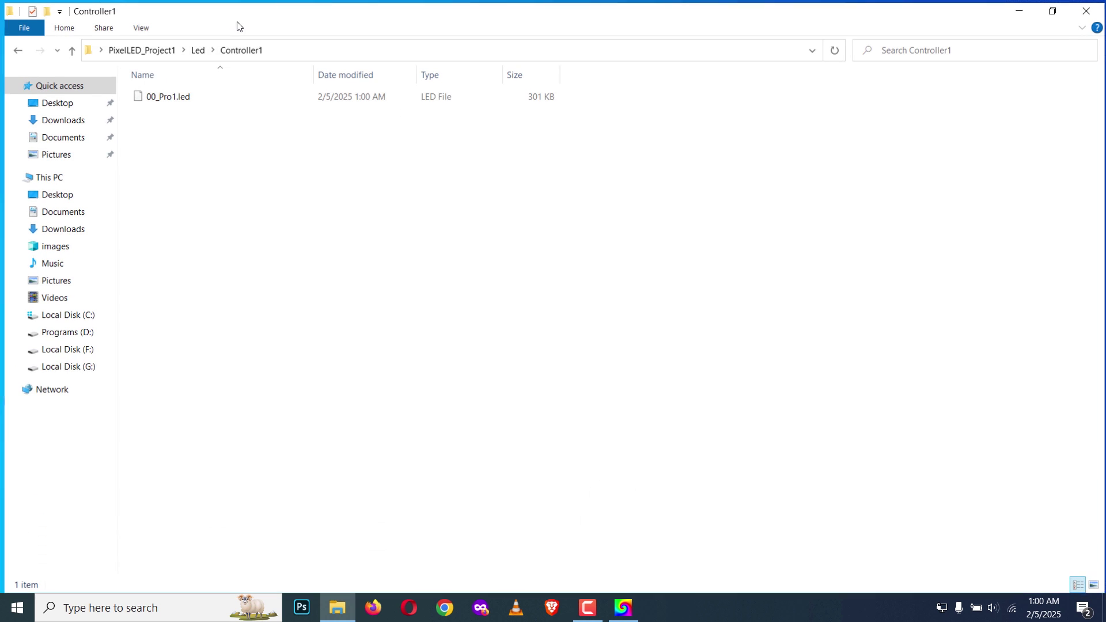
click(165, 100)
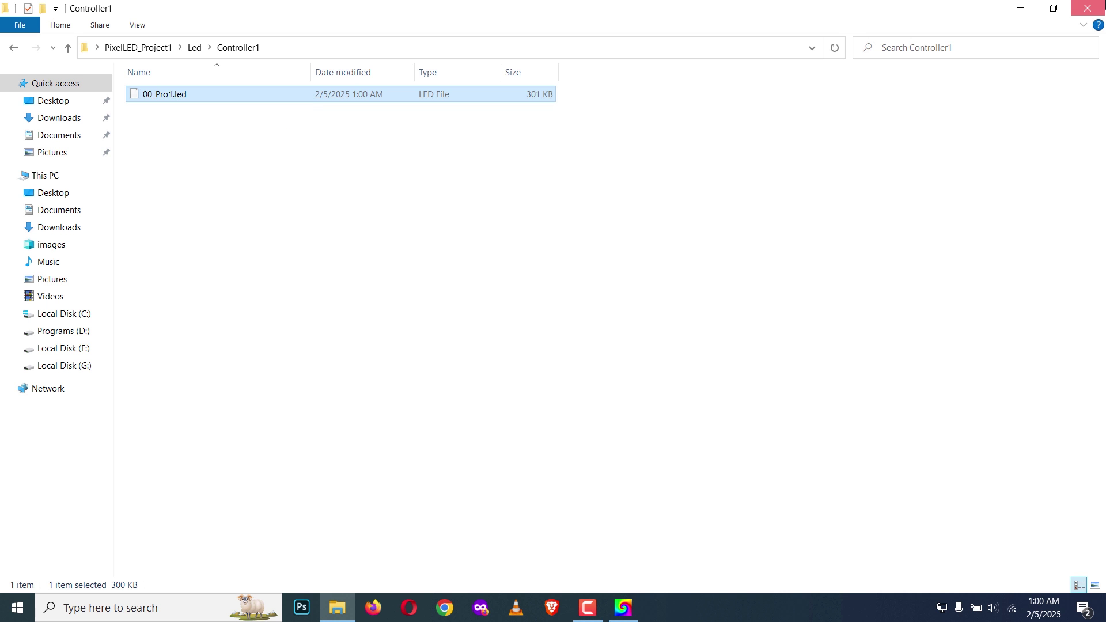
click(1087, 8)
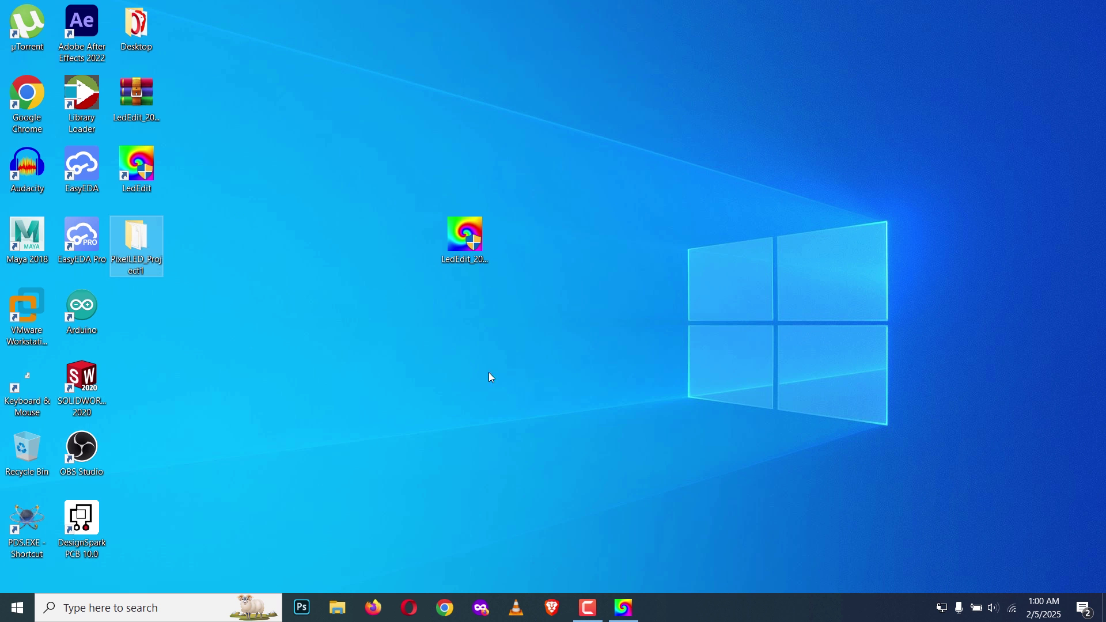
- Restore the Project_1 fire animation window from the taskbar, checking the Setting menu and dismissing Help
click(586, 608)
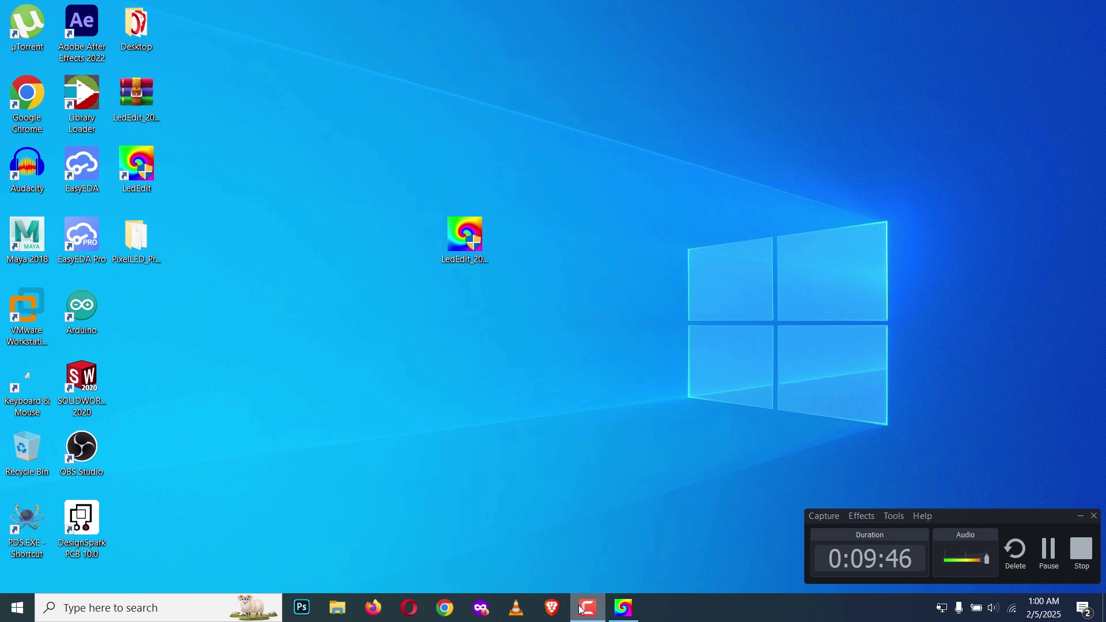
click(623, 611)
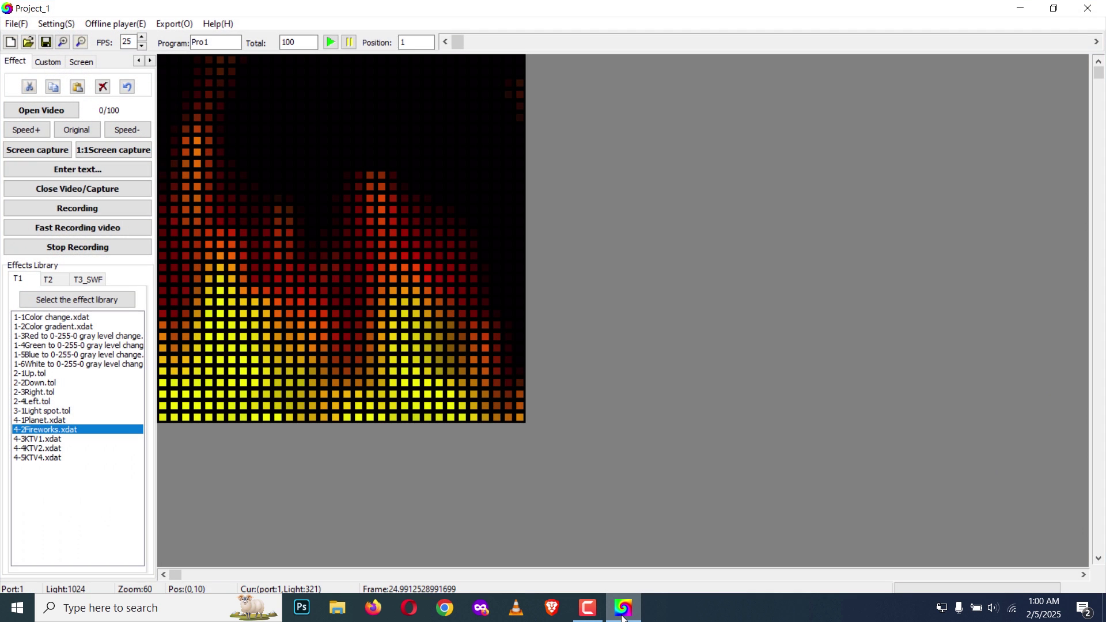
click(56, 24)
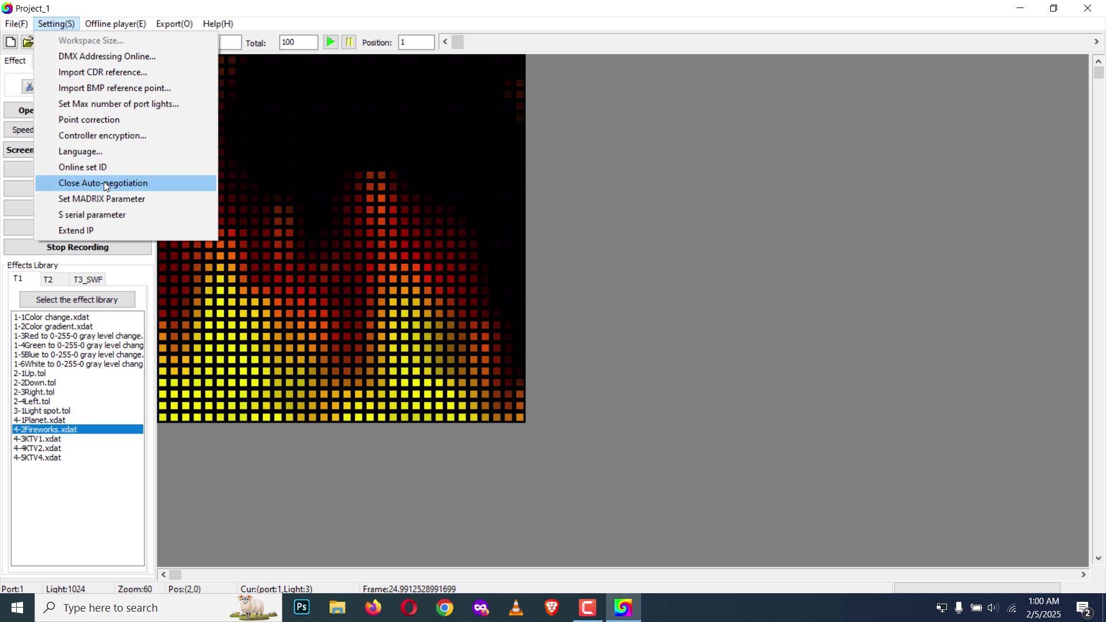
mouse_move(217, 23)
click(308, 19)
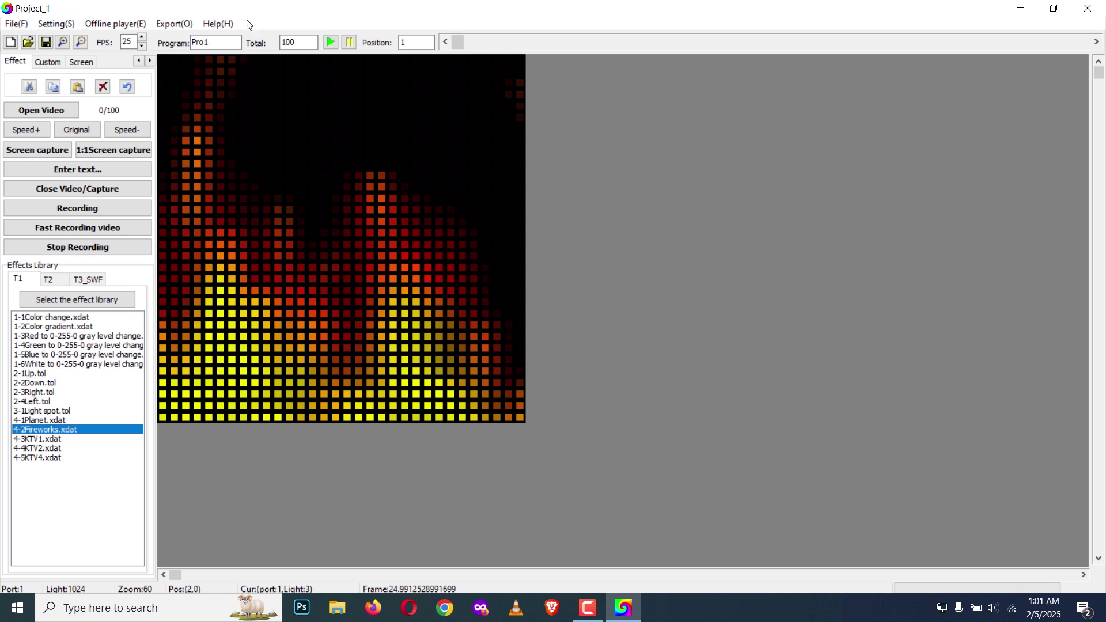